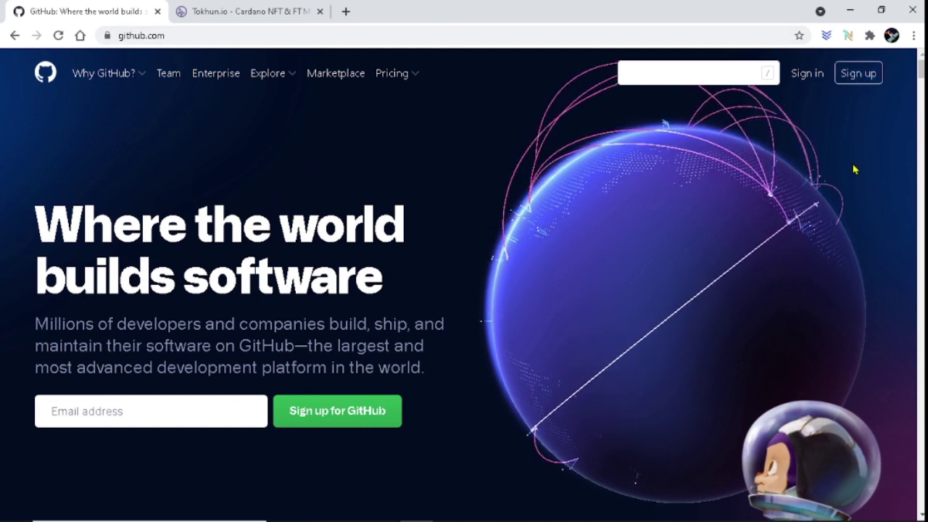
Sign in to GitHub and view the account's profile, which has no public repositories yet.
left_click(806, 76)
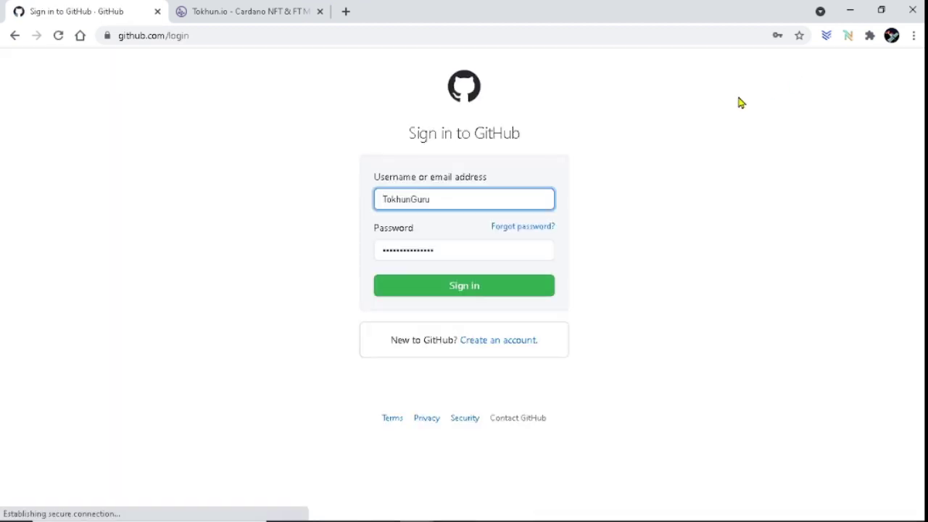
left_click(471, 292)
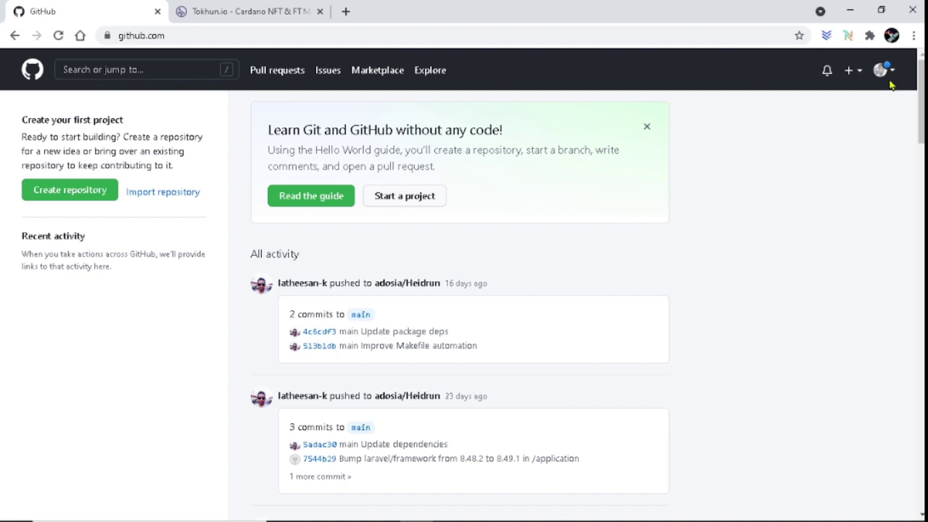
left_click(883, 76)
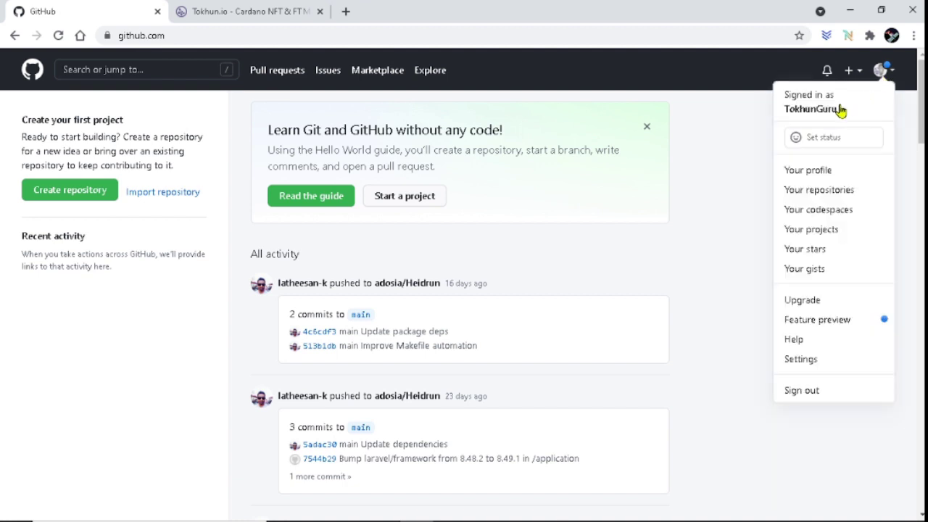
left_click(833, 171)
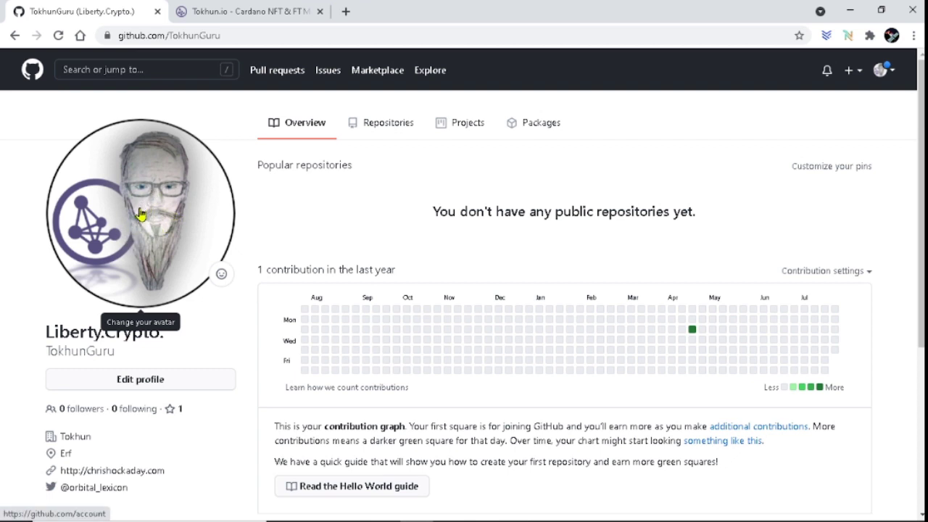
Sign in to Tokhun.io with GitHub, reaching Explore with a 985.25 ADA balance.
left_click(245, 13)
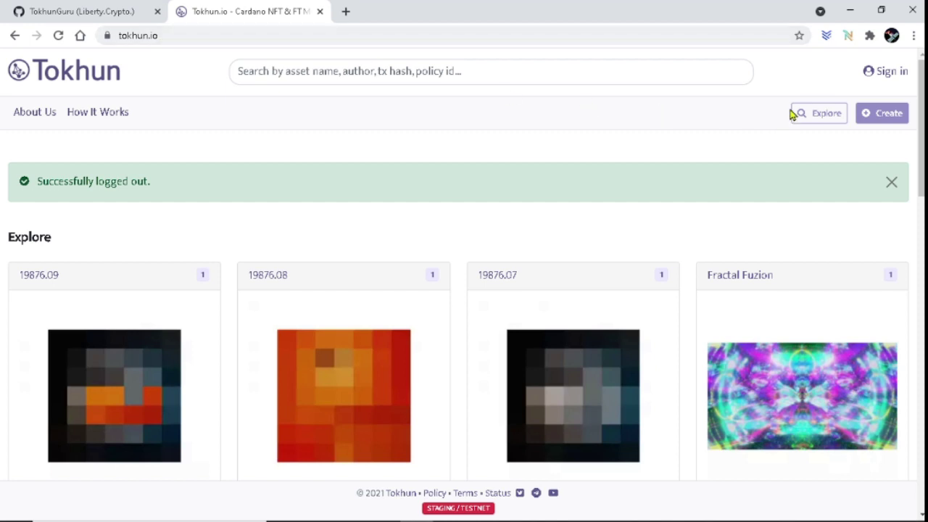
left_click(897, 79)
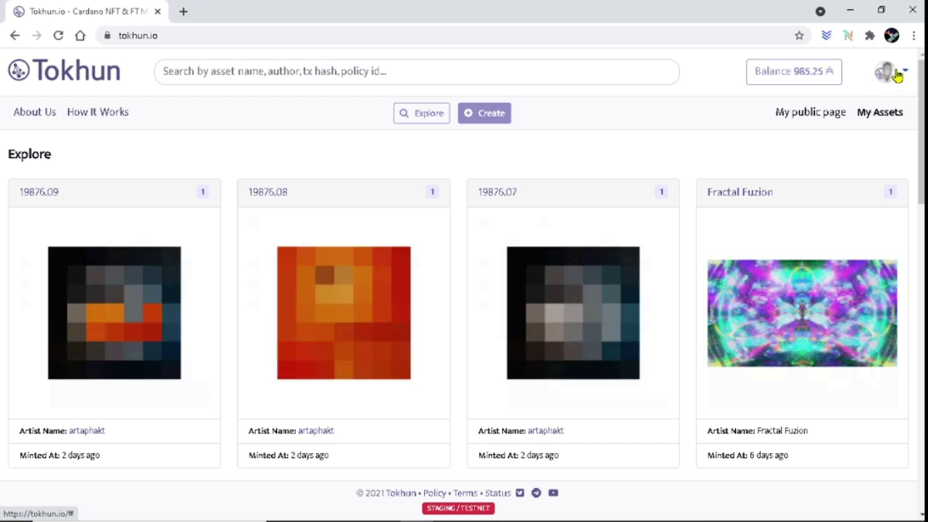
left_click(898, 76)
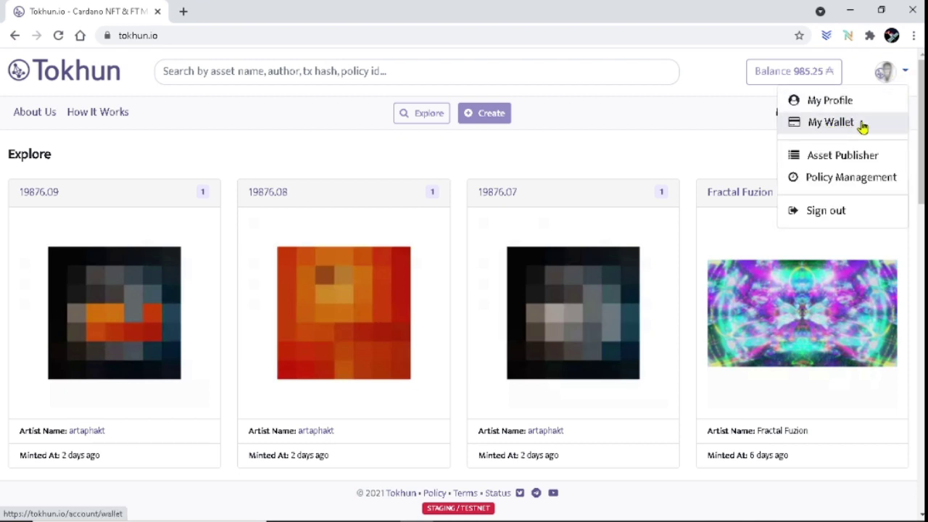
left_click(862, 124)
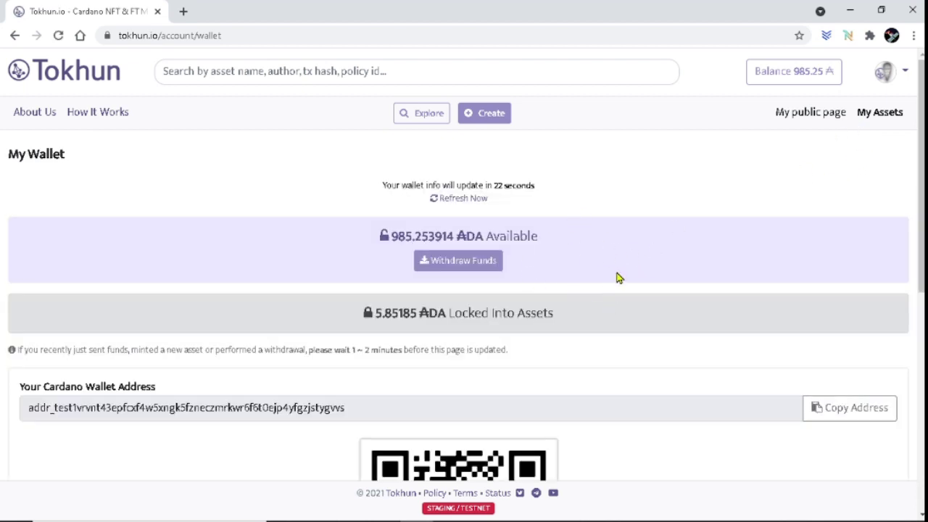
scroll(613, 286, "down", 5)
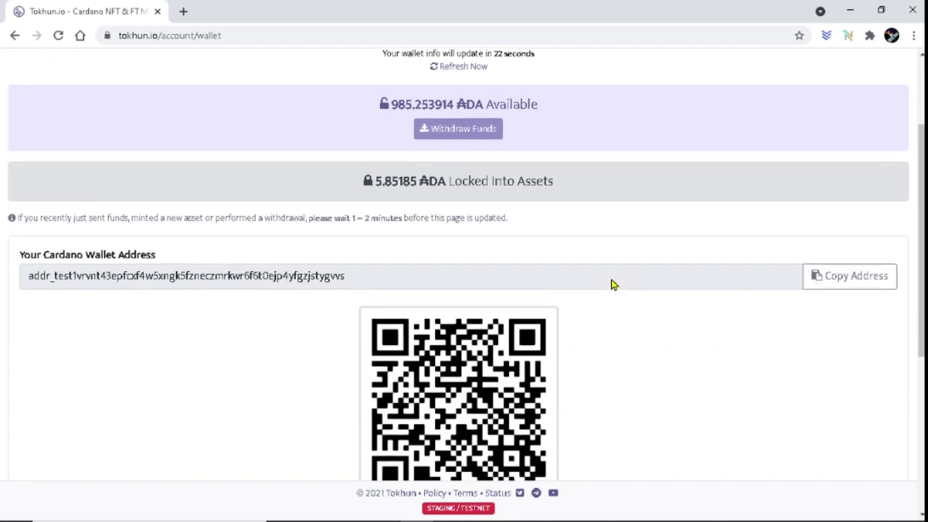
scroll(613, 286, "up", 2)
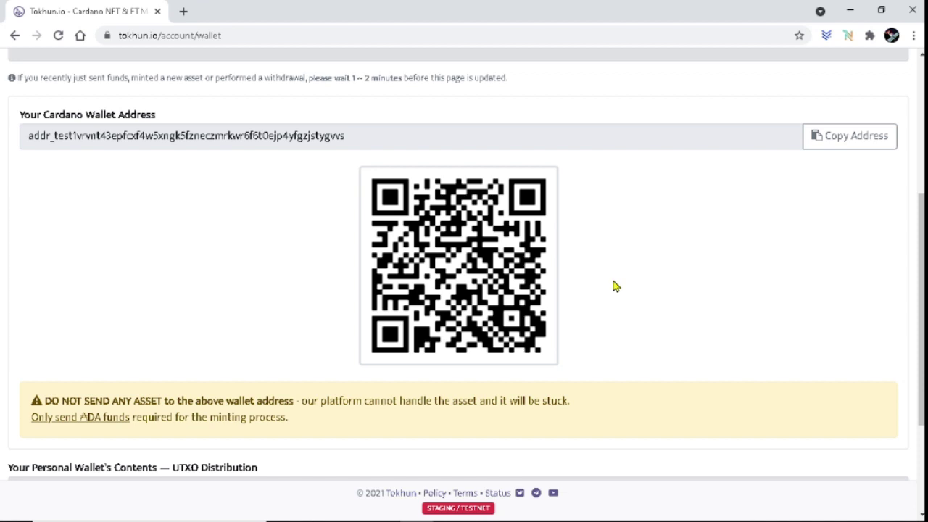
scroll(613, 286, "up", 2)
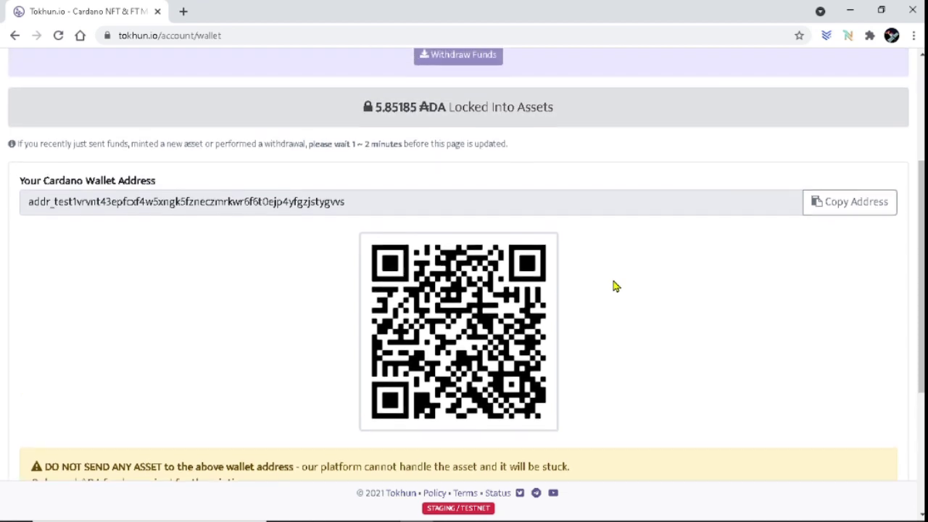
scroll(612, 293, "down", 1)
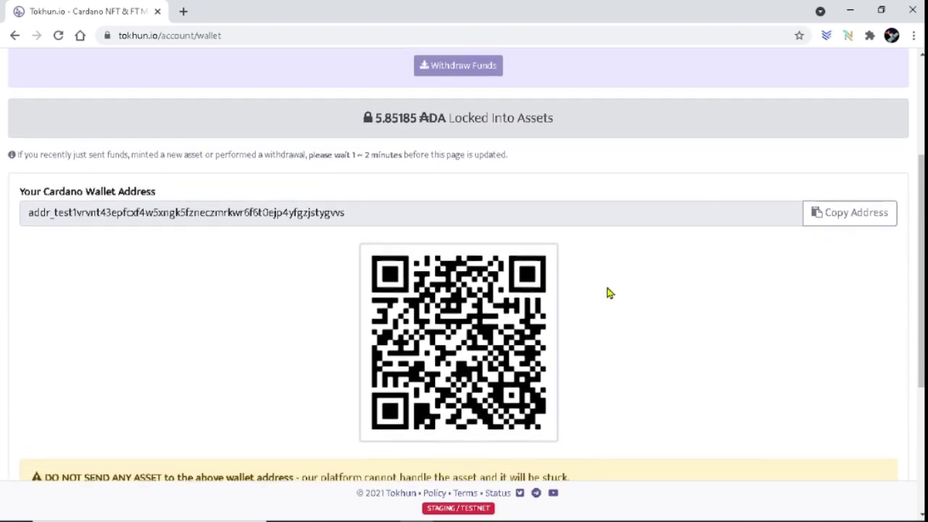
scroll(611, 292, "up", 2)
scroll(611, 293, "up", 2)
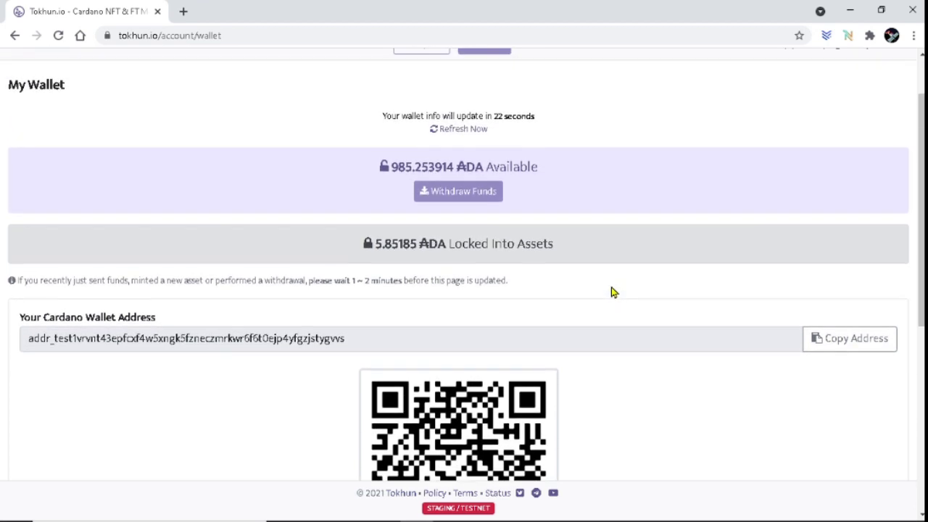
scroll(608, 292, "up", 1)
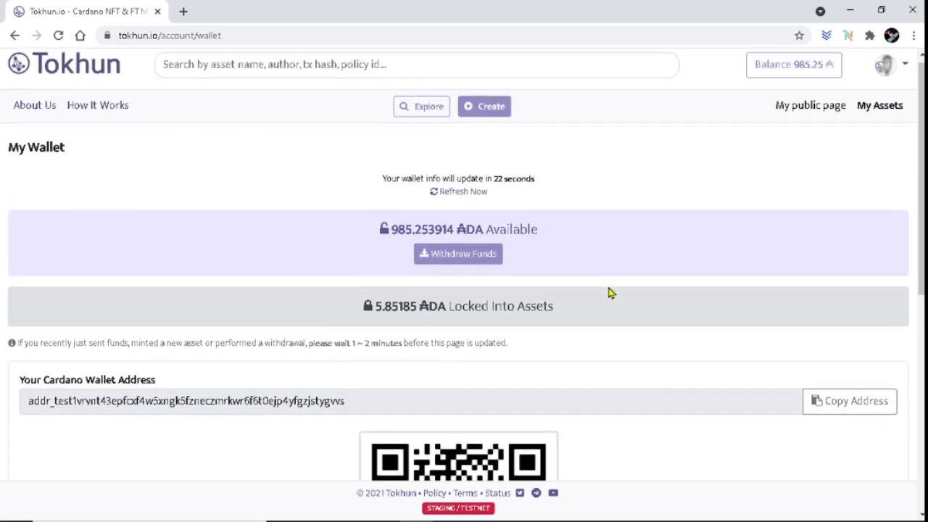
scroll(610, 294, "down", 1)
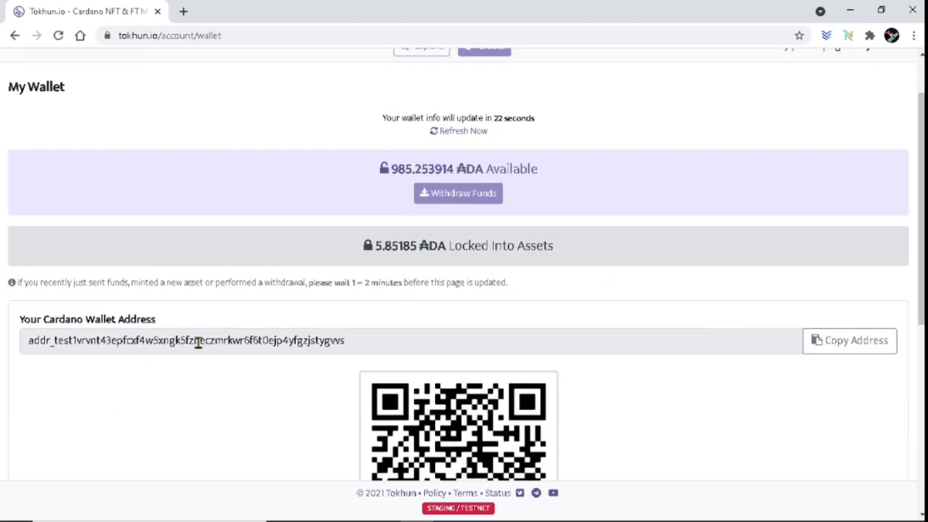
double_click(248, 343)
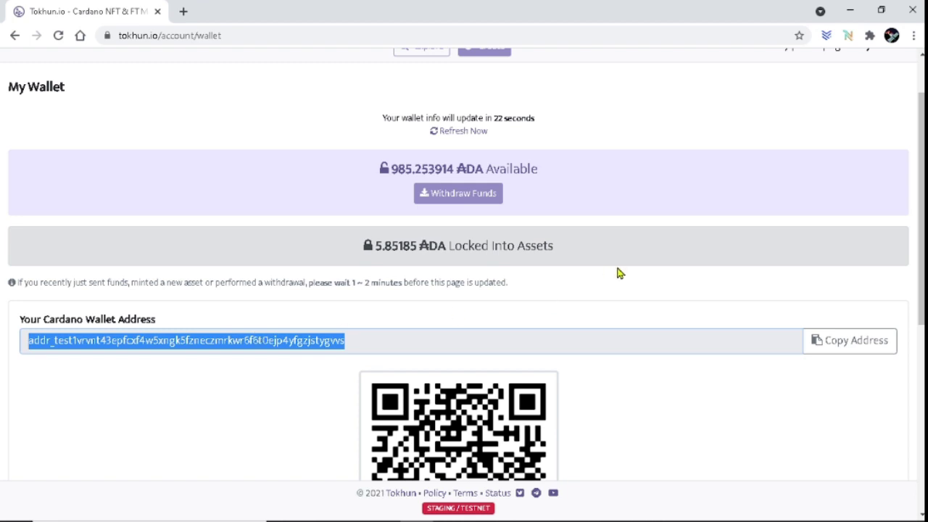
scroll(616, 290, "up", 1)
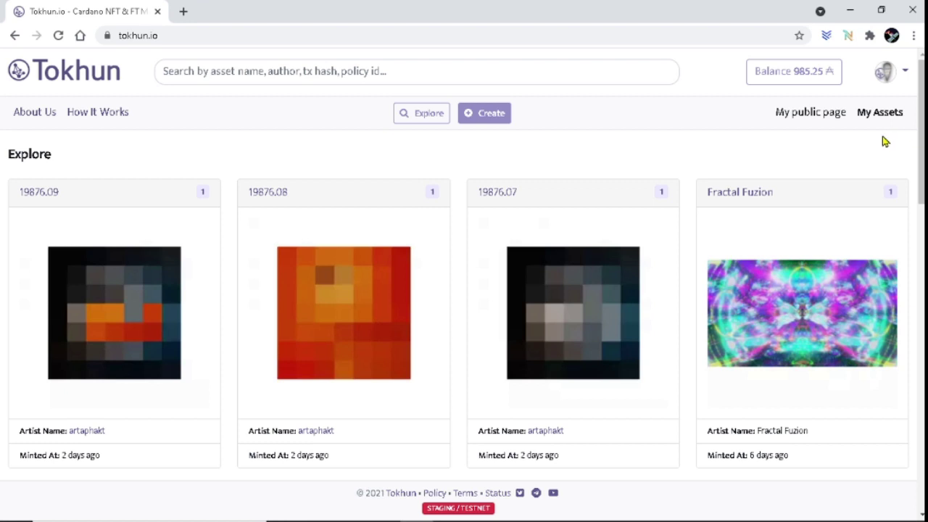
left_click(896, 75)
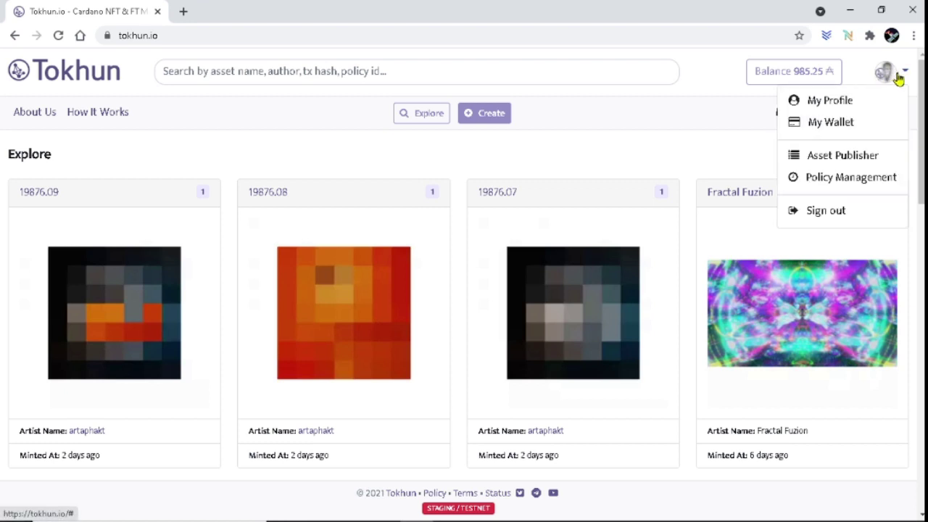
left_click(844, 105)
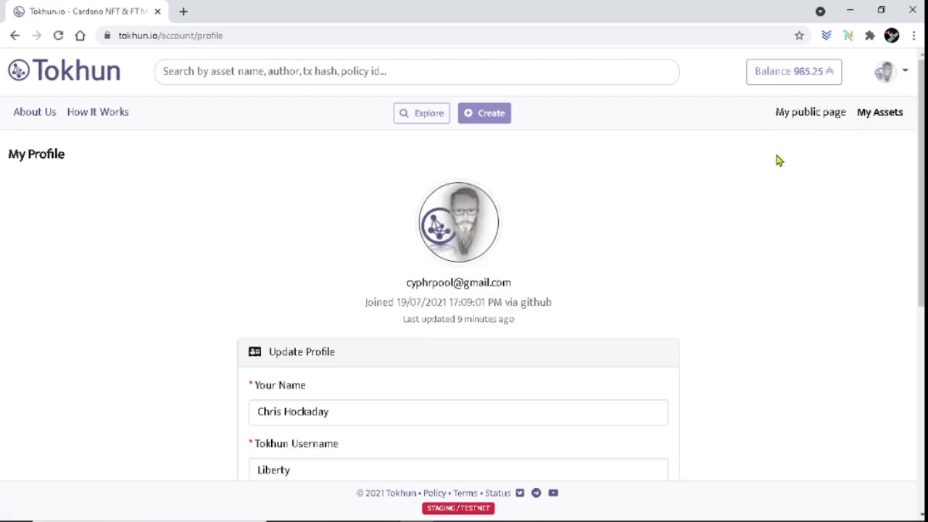
scroll(773, 167, "down", 2)
scroll(507, 189, "up", 1)
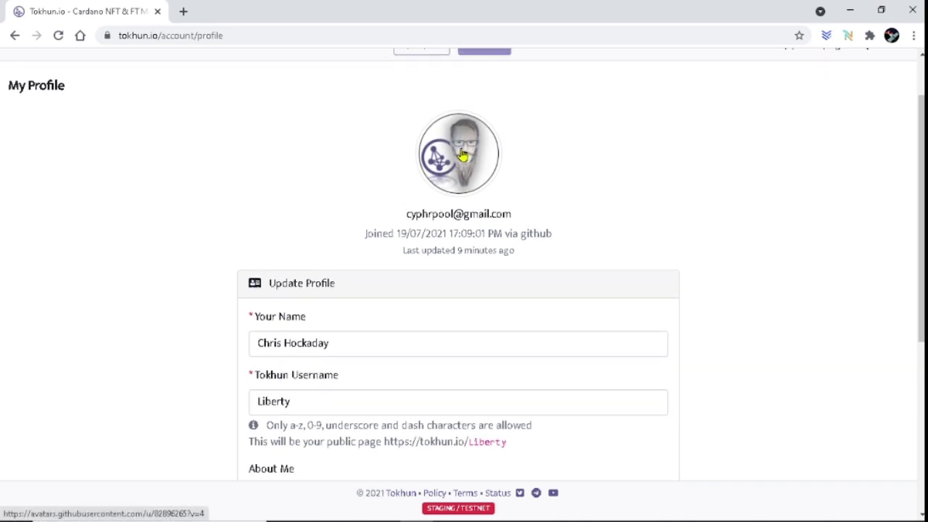
left_click_drag(405, 214, 519, 214)
left_click(735, 175)
scroll(737, 174, "down", 3)
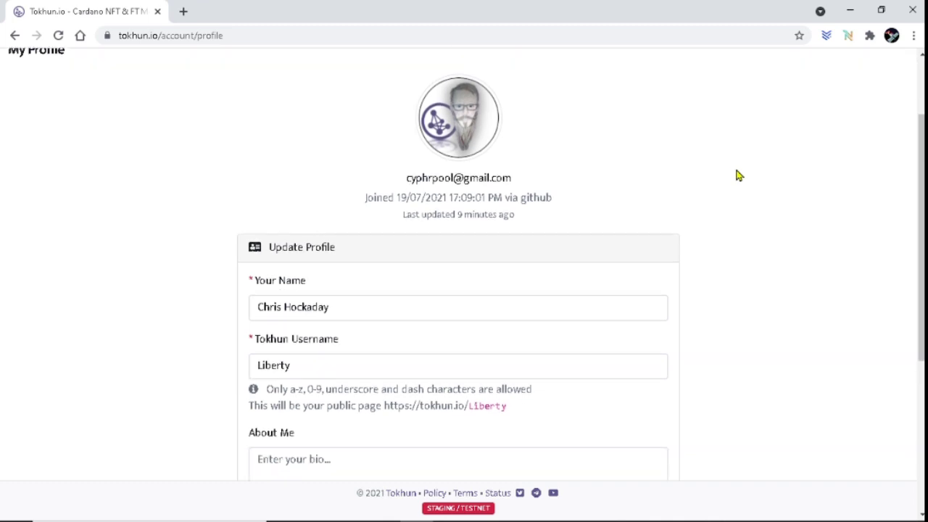
scroll(741, 170, "down", 2)
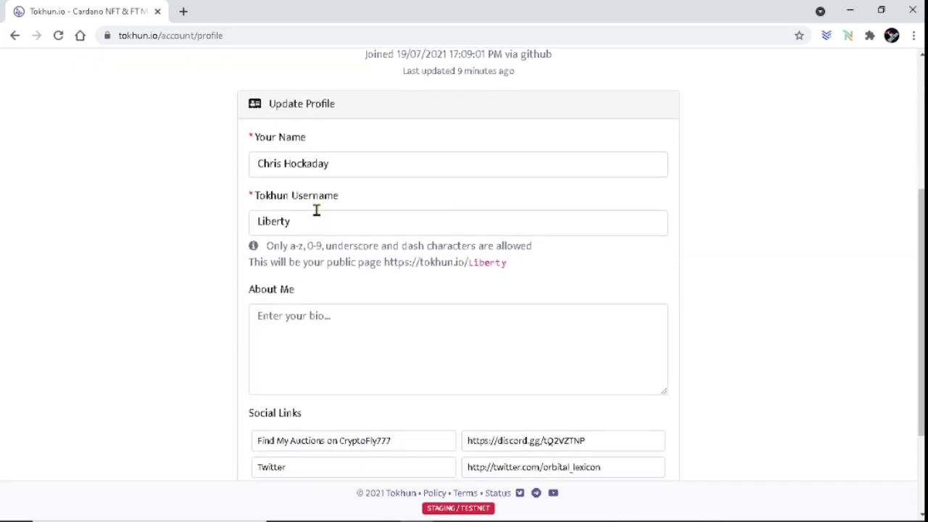
left_click_drag(254, 143, 358, 145)
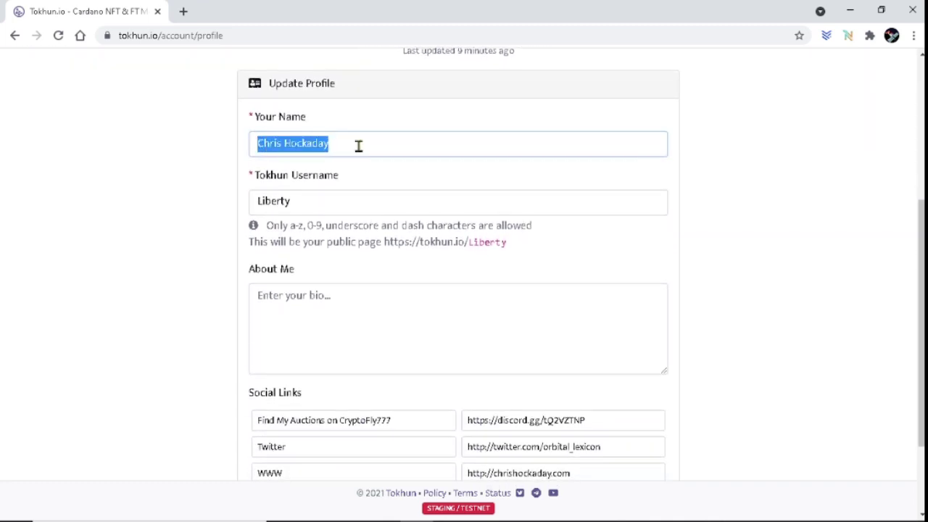
left_click(302, 201)
left_click_drag(292, 205, 231, 226)
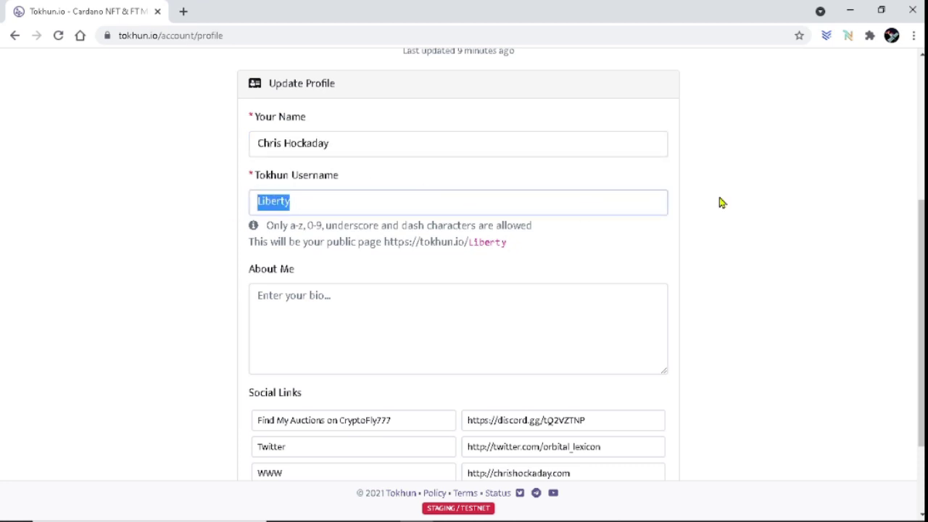
scroll(722, 203, "down", 2)
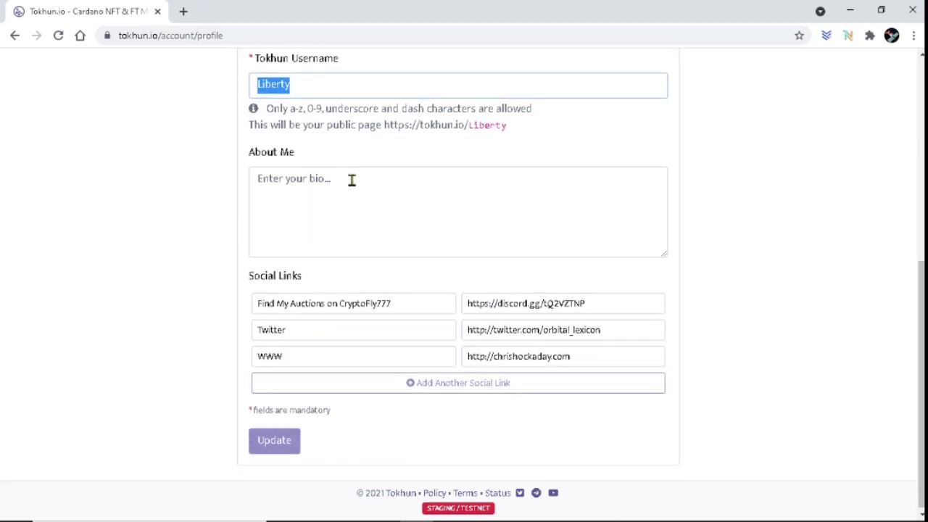
left_click(355, 180)
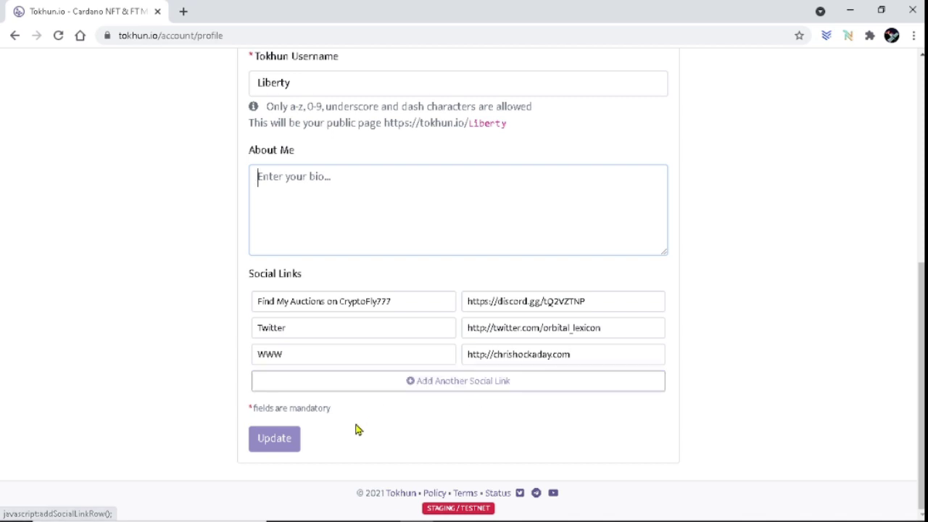
left_click(276, 440)
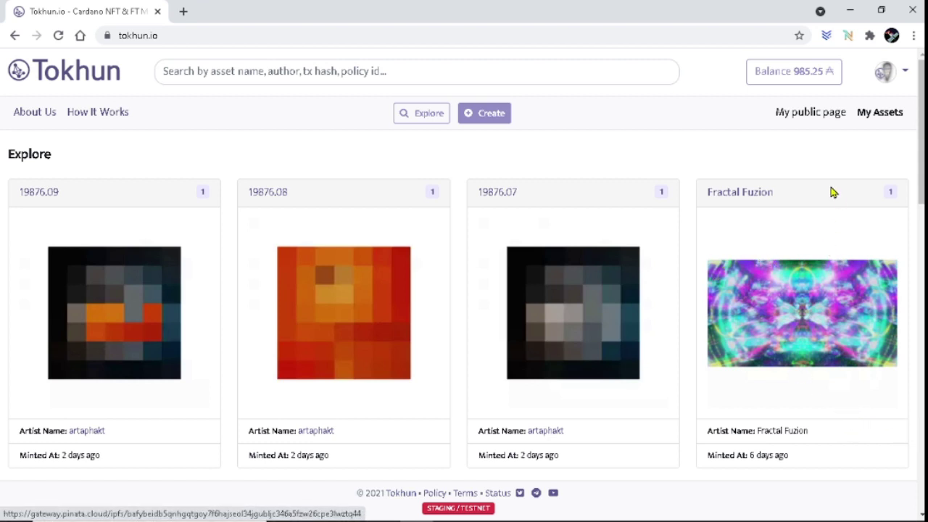
Go to Policy Management and start creating a new minting policy.
left_click(884, 70)
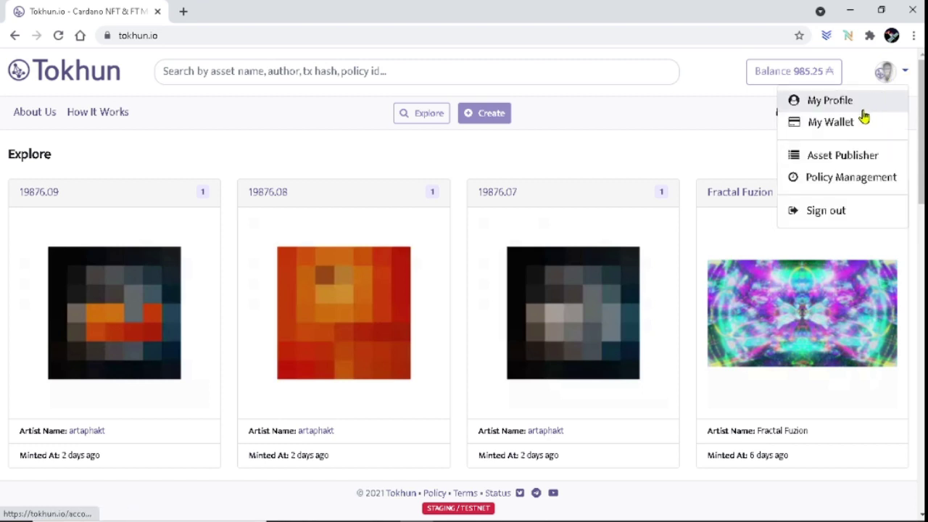
left_click(841, 181)
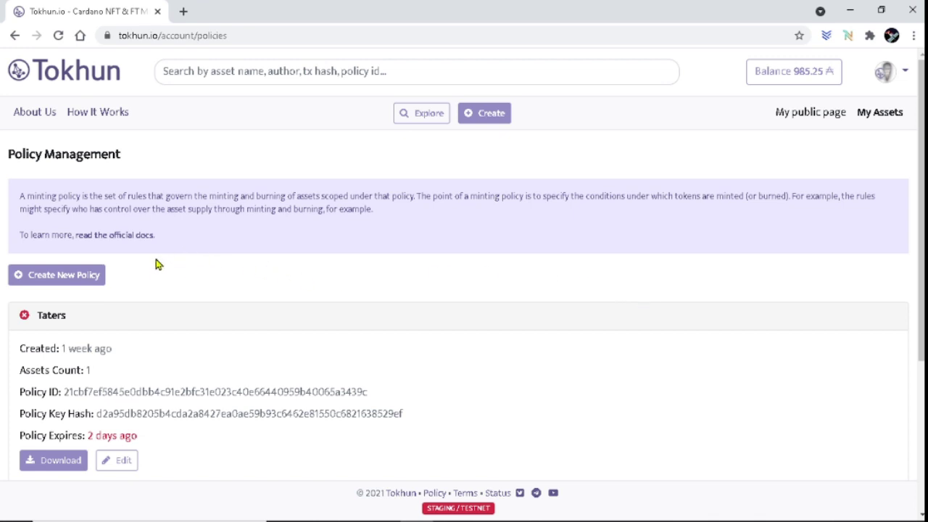
scroll(164, 272, "down", 3)
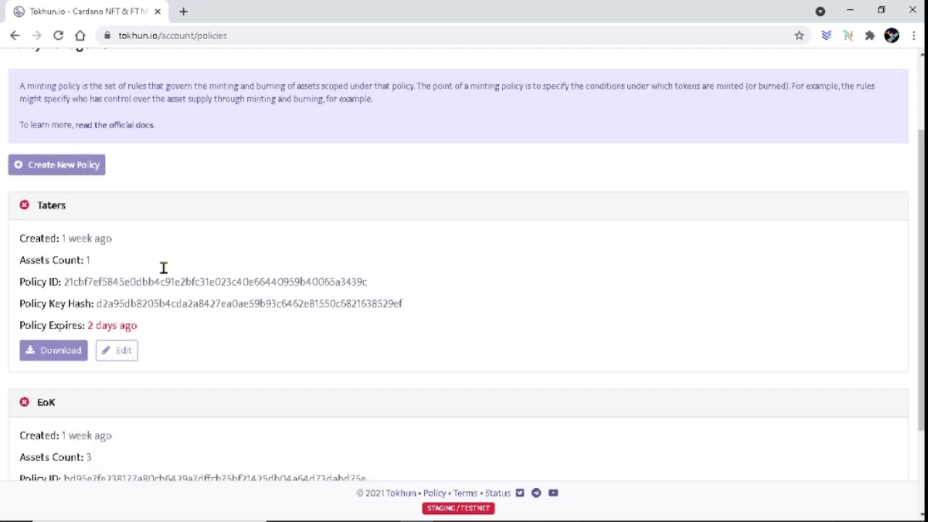
scroll(263, 291, "up", 3)
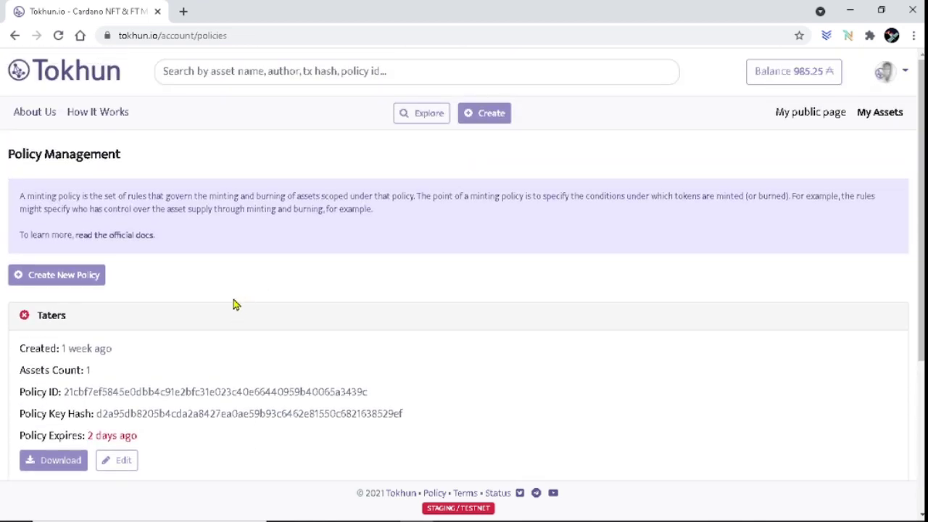
scroll(124, 321, "down", 2)
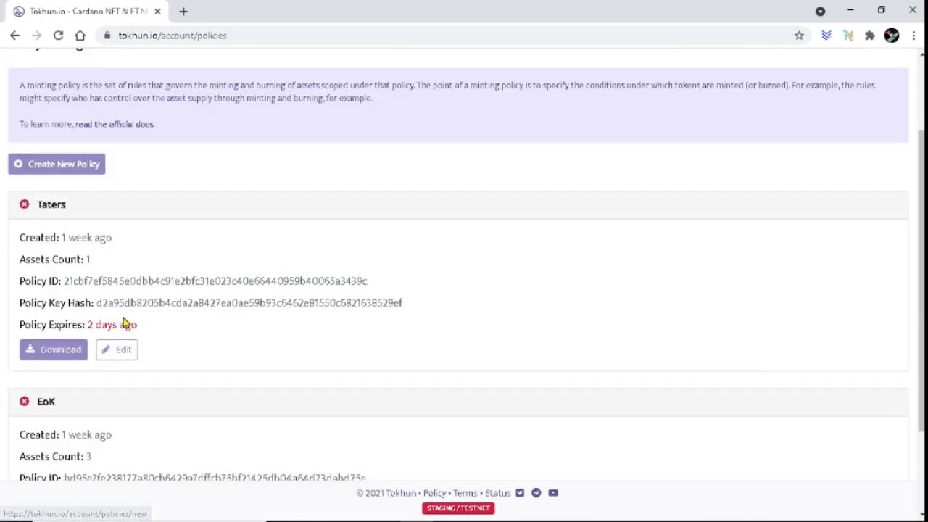
scroll(135, 306, "up", 2)
left_click(61, 276)
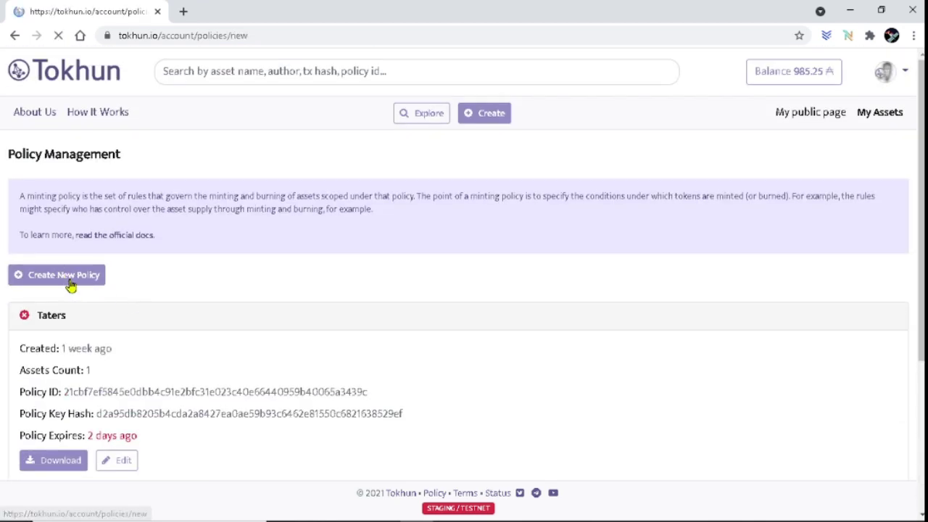
Name the policy Series, set a 6 Months expiry and enter the wallet passphrase.
left_click(137, 295)
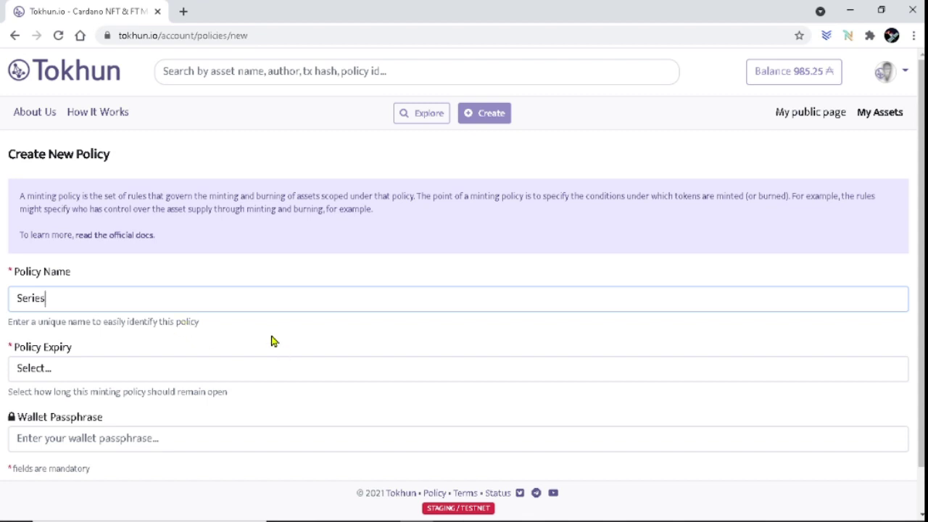
scroll(267, 331, "down", 1)
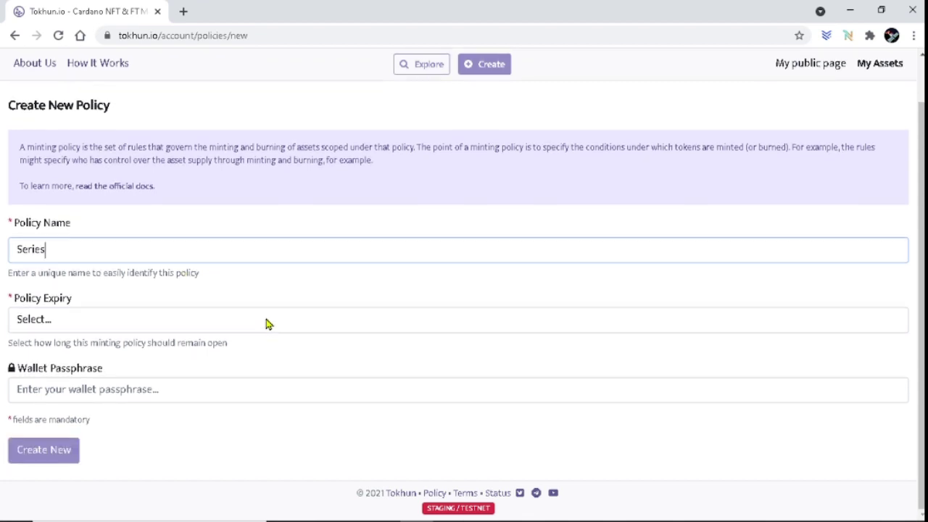
left_click(160, 325)
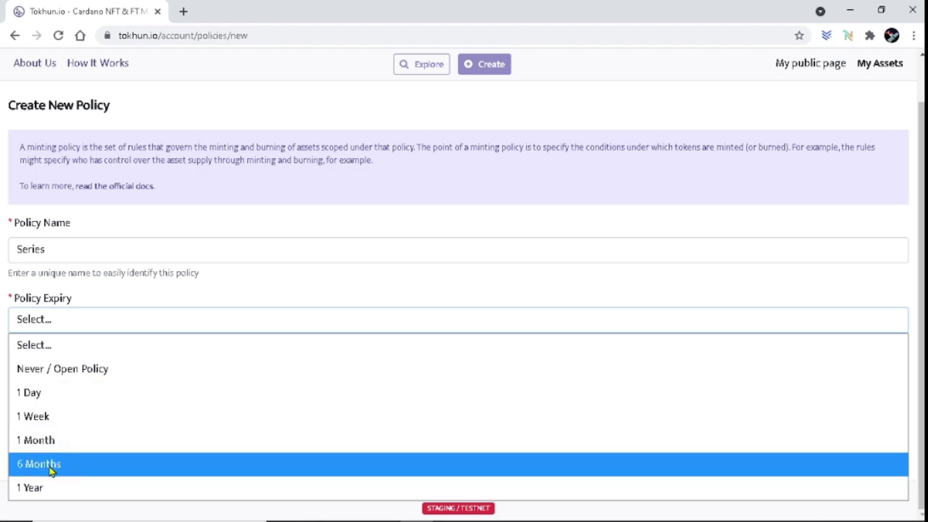
left_click(51, 471)
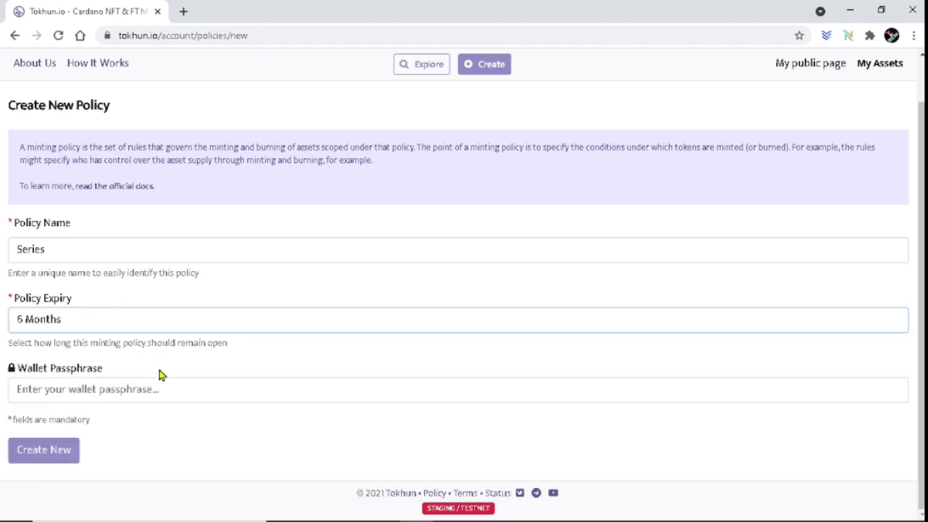
left_click(179, 390)
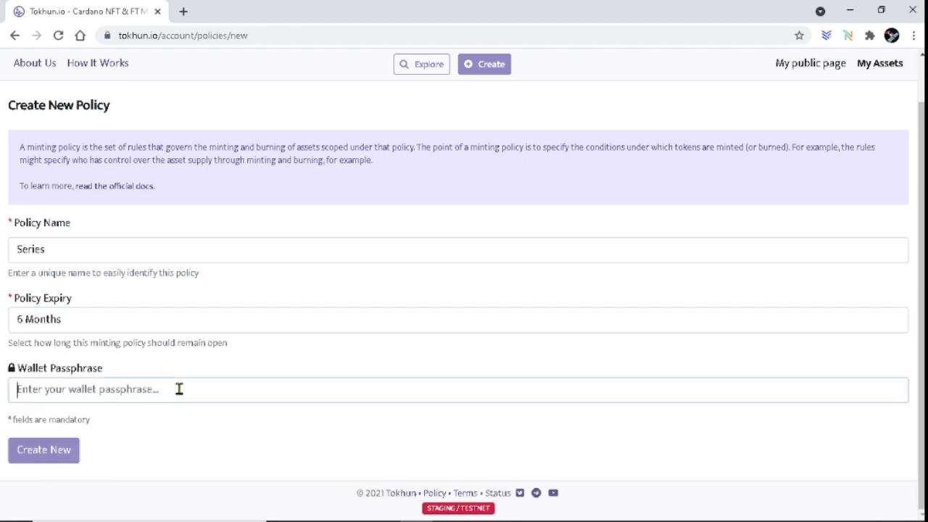
type("a")
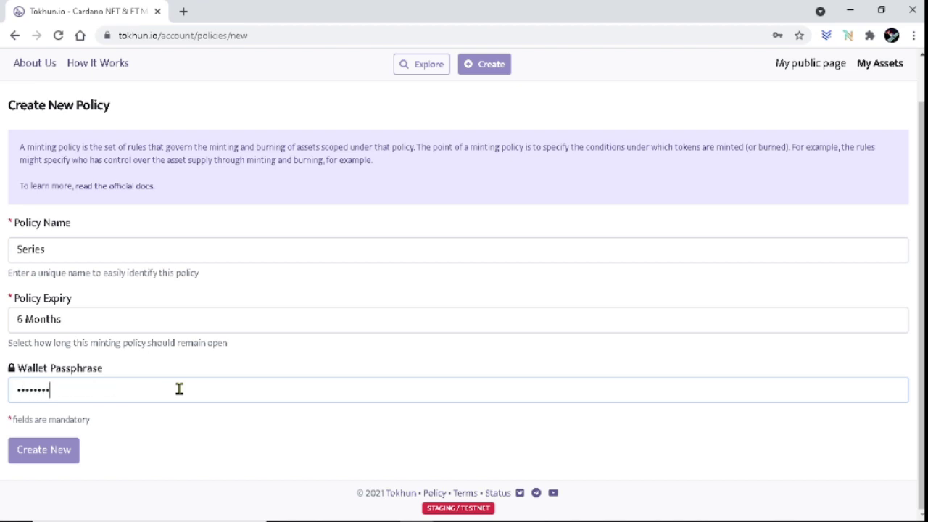
Create the Series policy, re-entering the passphrase after the error and declining password saving.
left_click(46, 451)
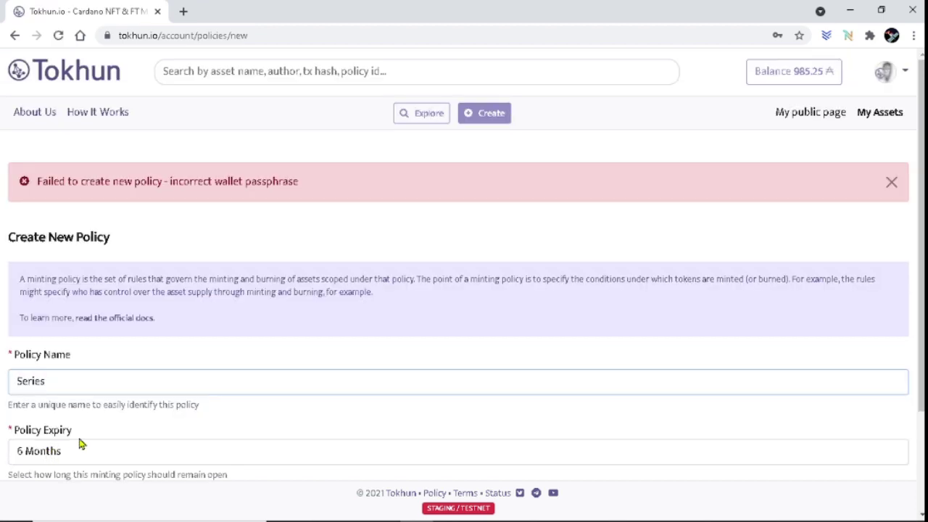
scroll(174, 391, "down", 2)
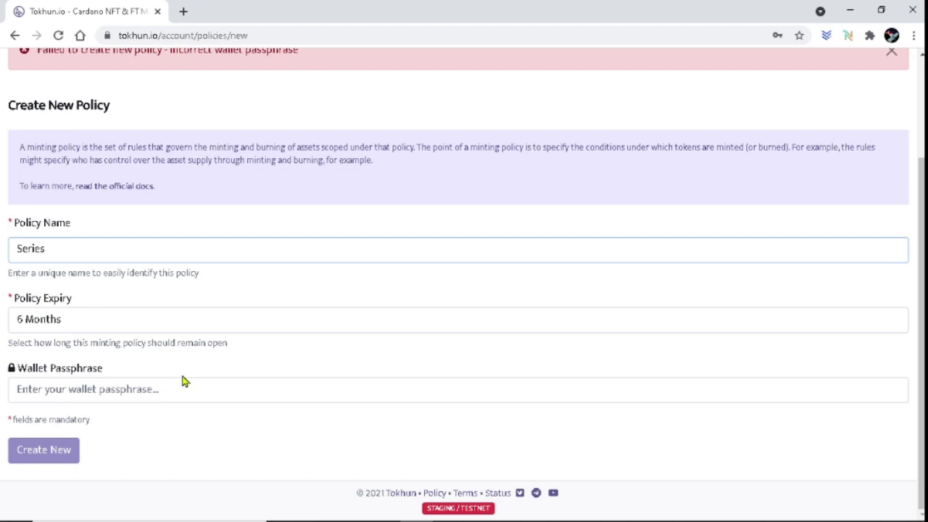
left_click(174, 388)
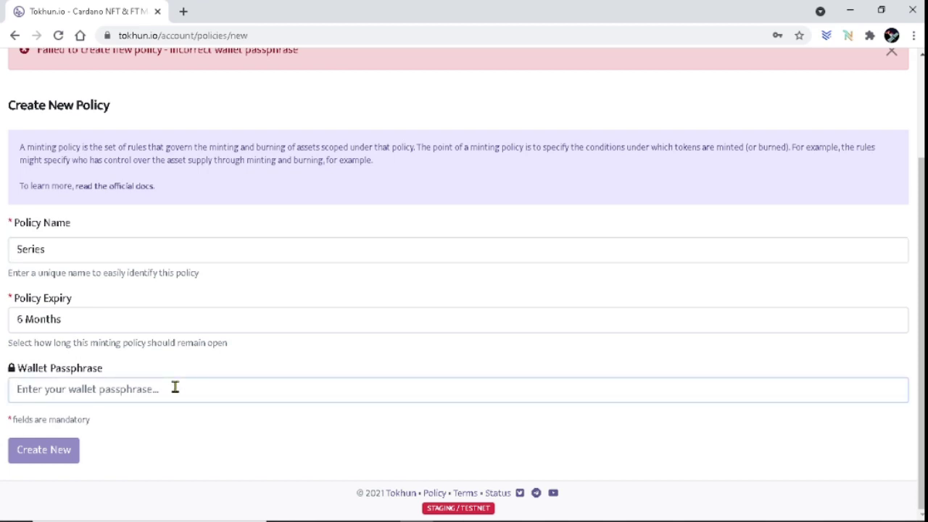
type("••")
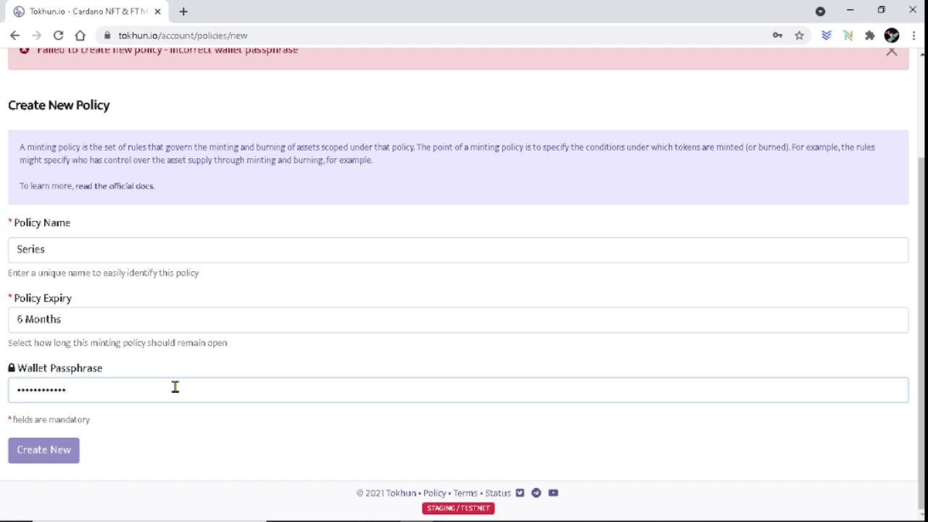
left_click(45, 447)
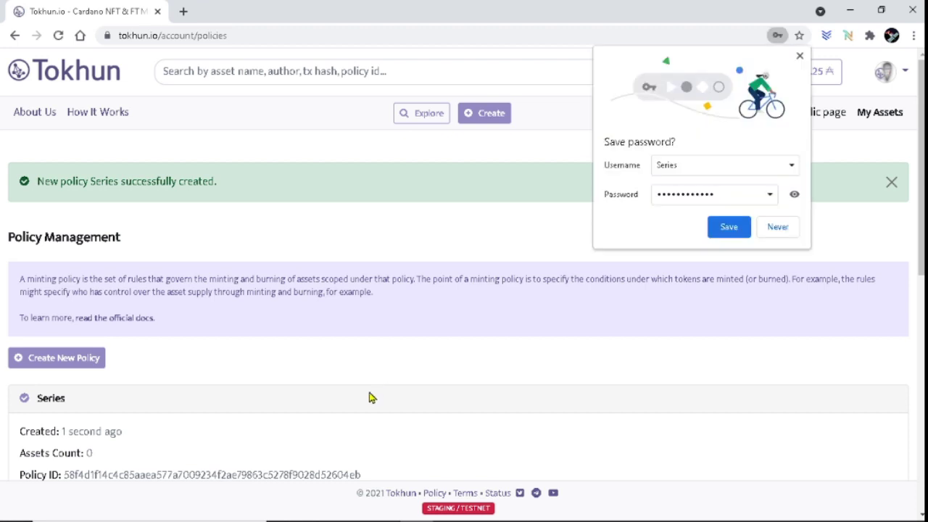
left_click(776, 229)
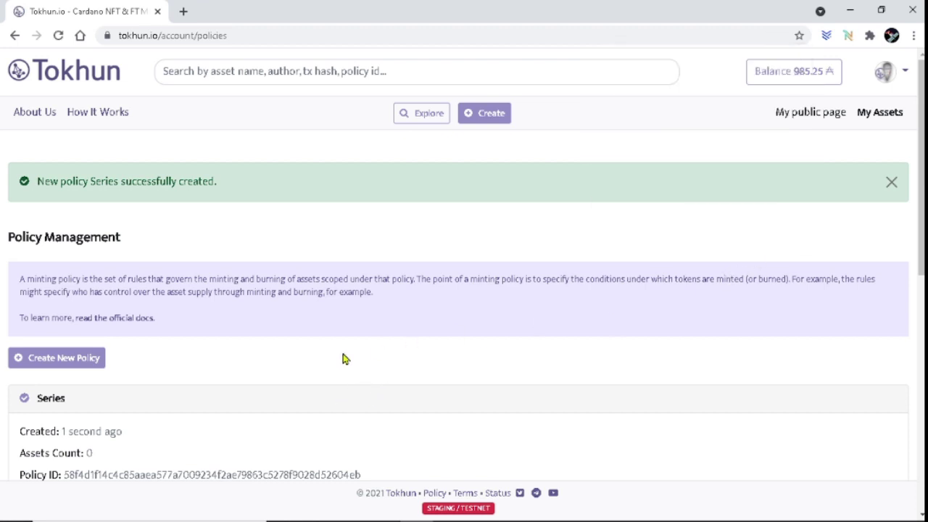
Check the Series policy details, expiring in 5 months, then return to Explore.
scroll(325, 365, "down", 2)
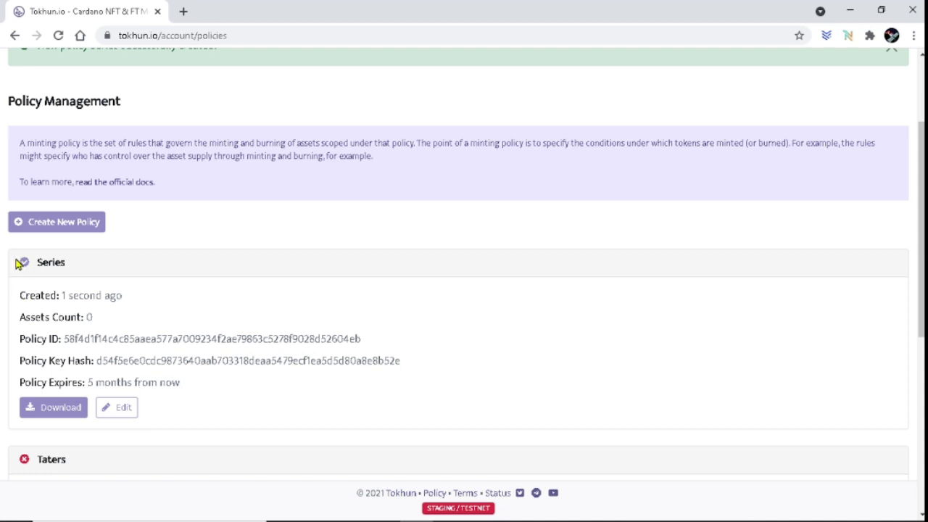
left_click_drag(30, 262, 297, 400)
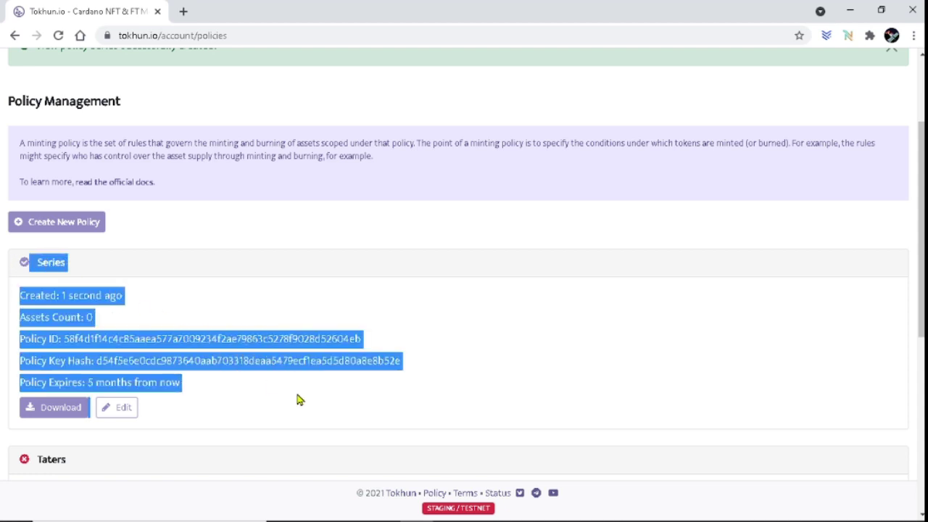
left_click(297, 400)
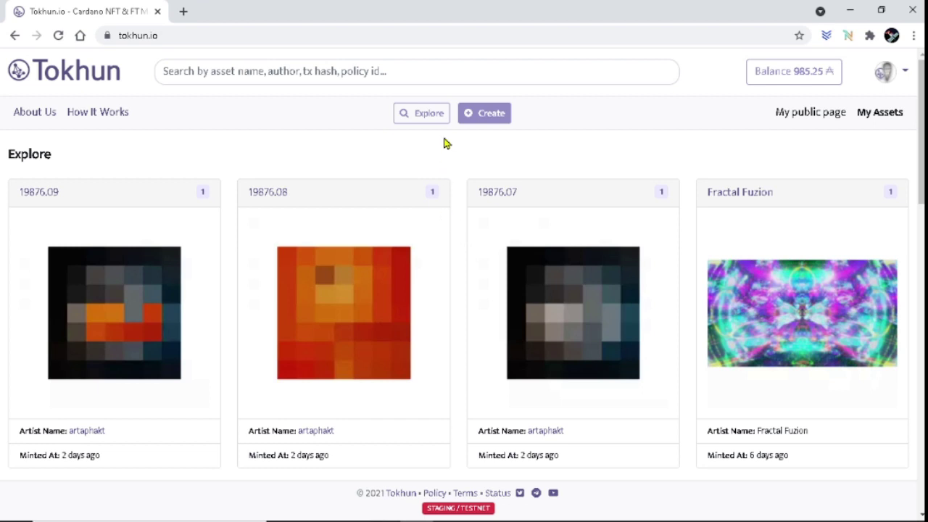
On the Create page, switch briefly to FT and back to the NFT minting form.
left_click(498, 117)
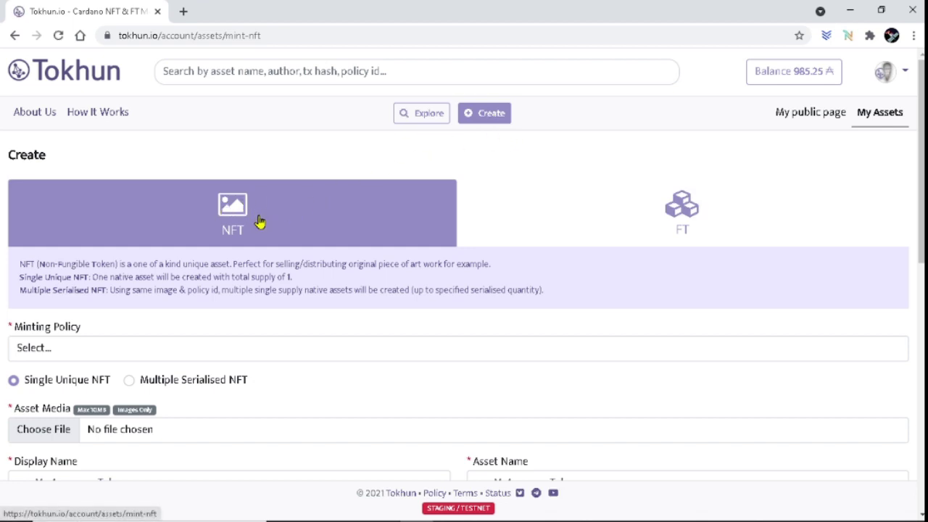
left_click(714, 229)
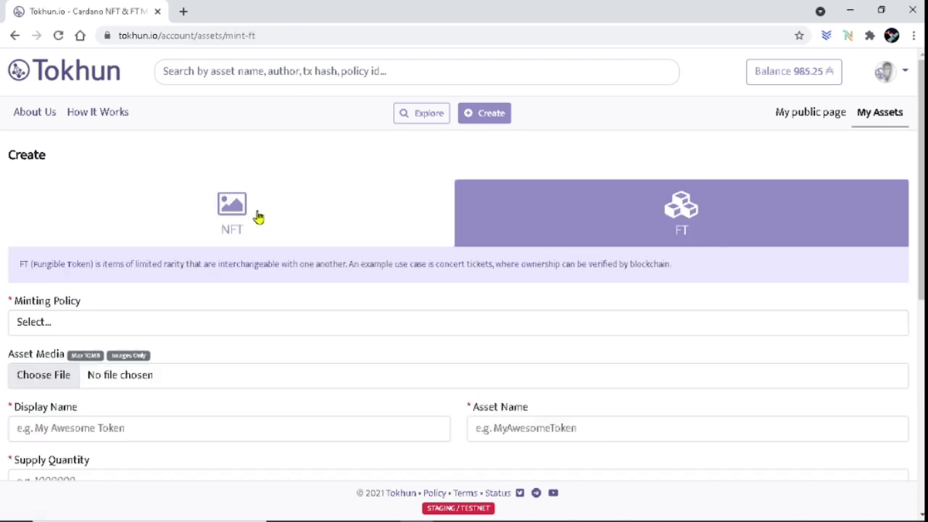
left_click(255, 216)
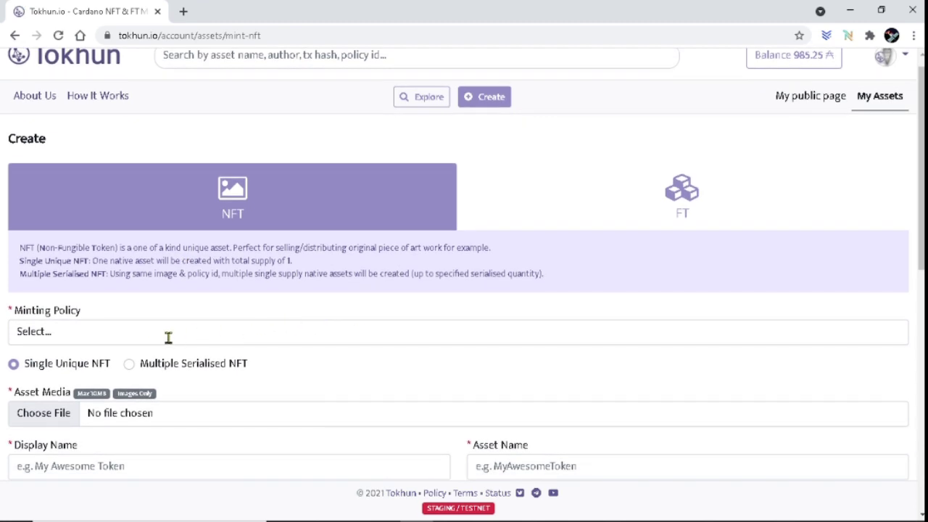
Use the Series policy with Multiple Serialised NFT and a serialised quantity of 10.
left_click(83, 339)
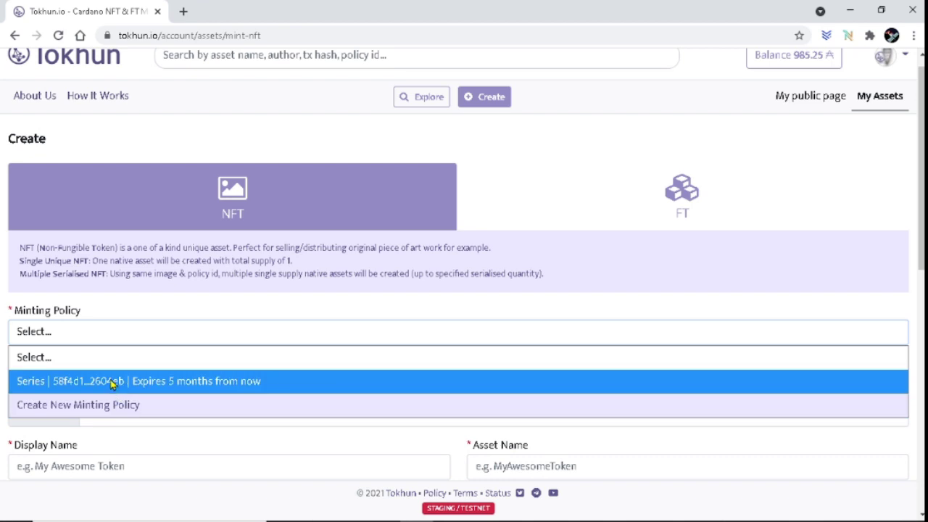
left_click(112, 385)
scroll(337, 395, "down", 1)
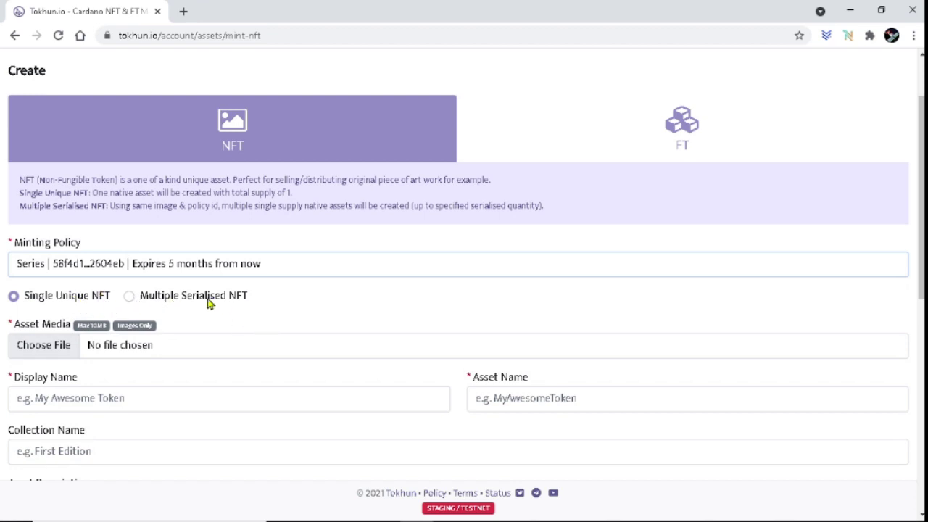
left_click(130, 298)
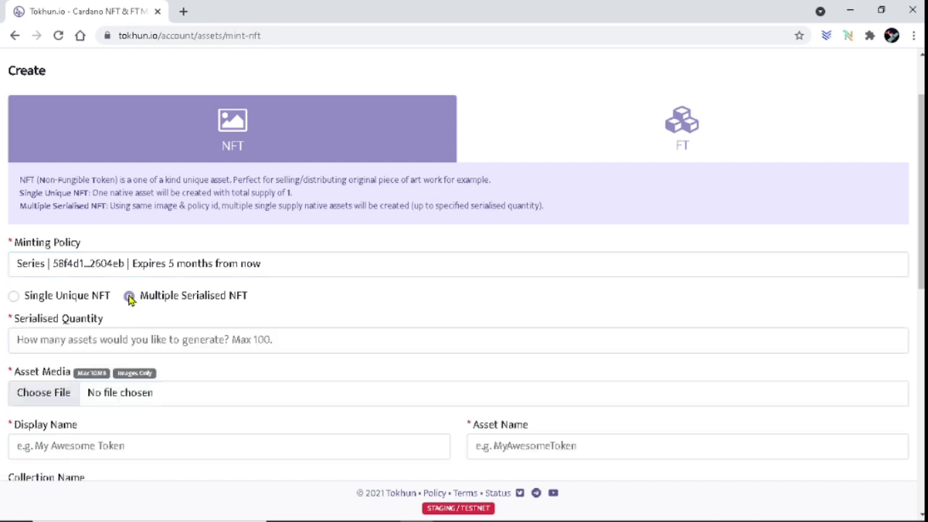
left_click(304, 340)
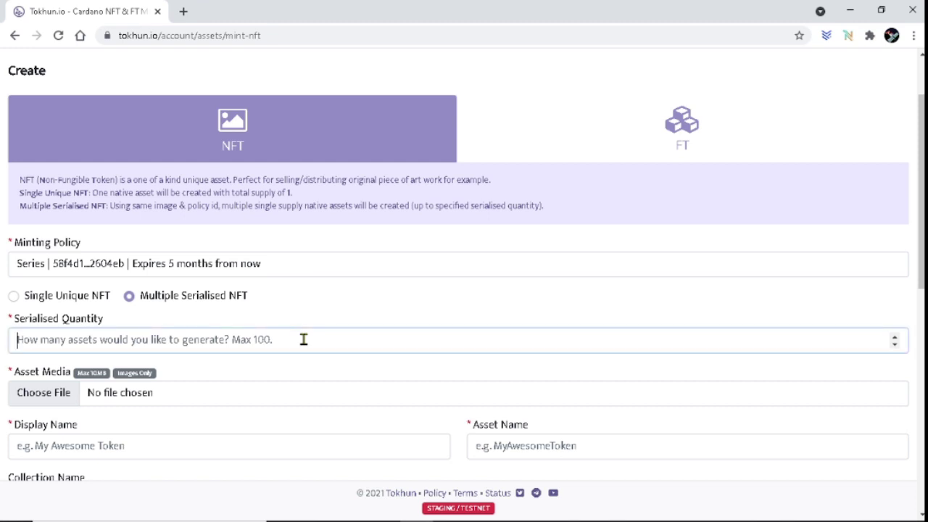
type("10")
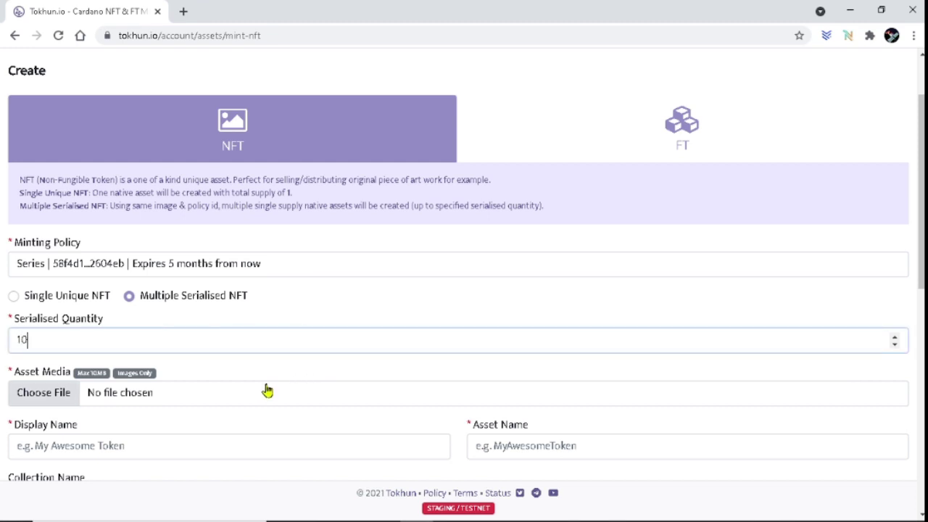
Attach the India map png image to the NFT.
left_click(60, 396)
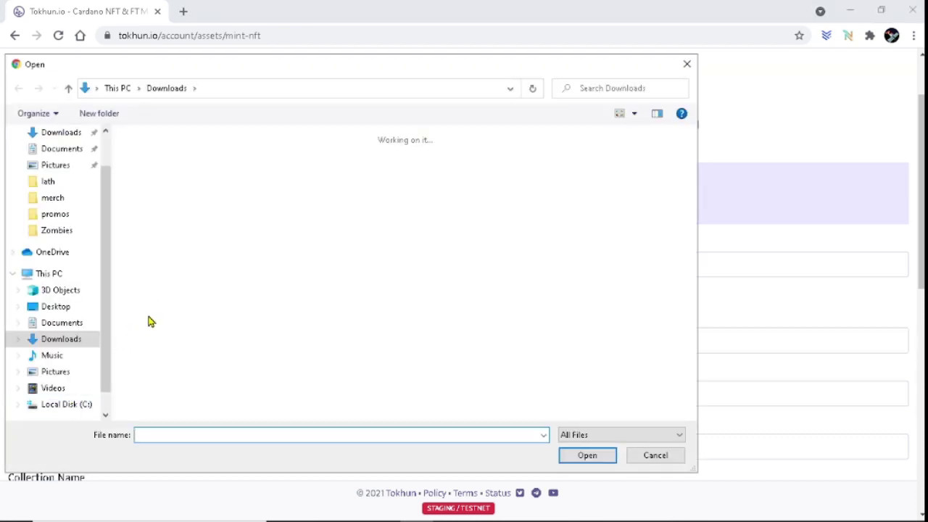
left_click(639, 176)
left_click(598, 458)
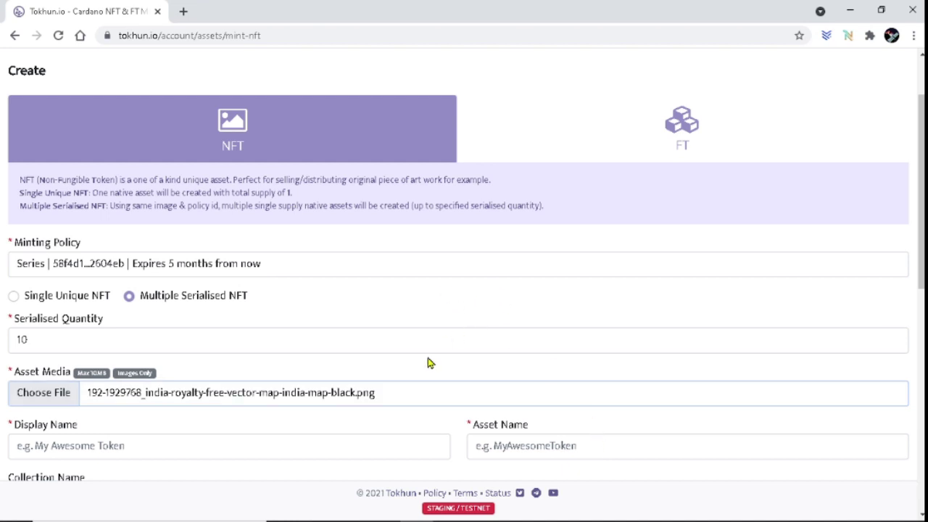
scroll(429, 363, "down", 1)
scroll(305, 367, "down", 1)
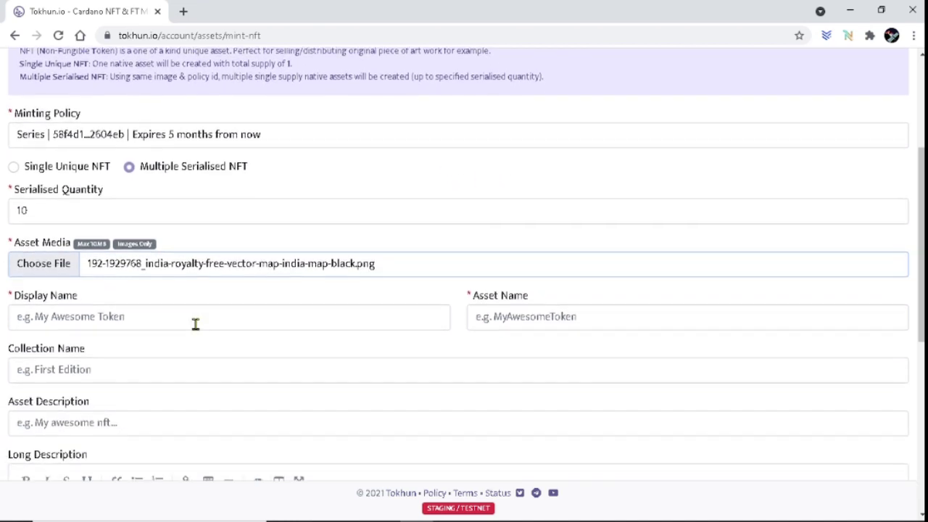
Set the display name India_Test and trim the asset name to India01.
left_click(200, 320)
type("I")
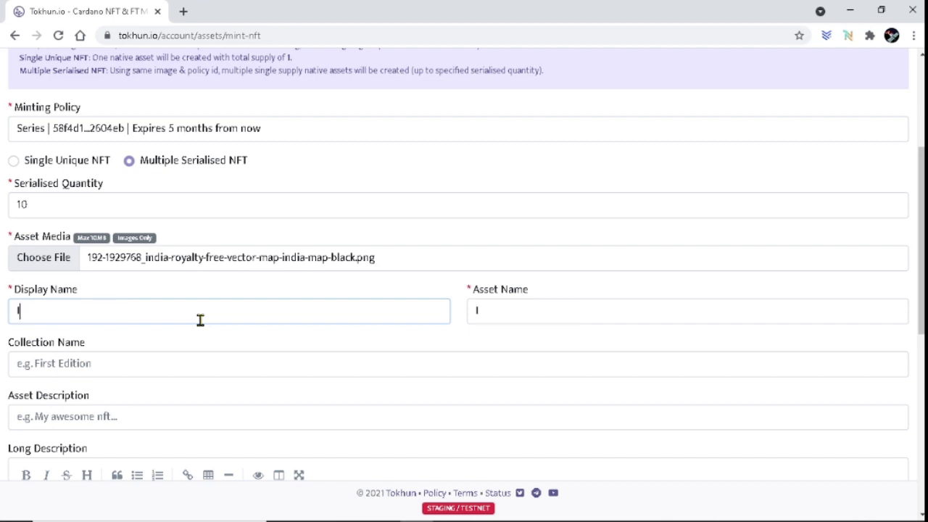
type("ndia_Test")
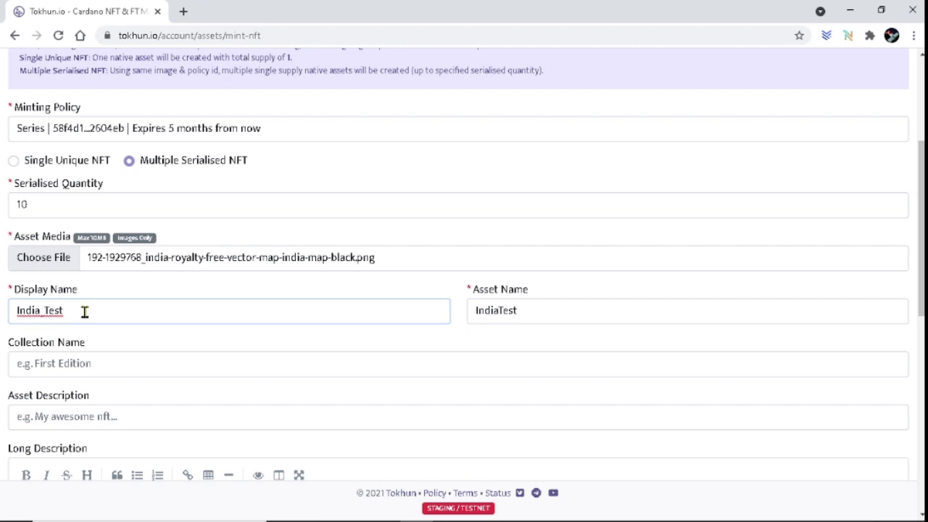
left_click(536, 309)
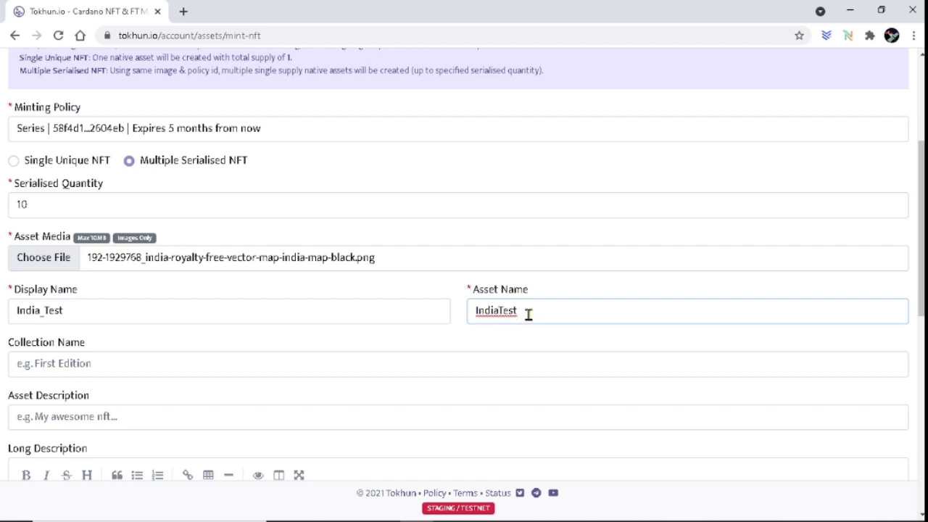
left_click_drag(526, 314, 503, 311)
key("BackSpace")
key("BackSpace")
Enter the collection name Nations and the short asset description Test.
left_click(105, 363)
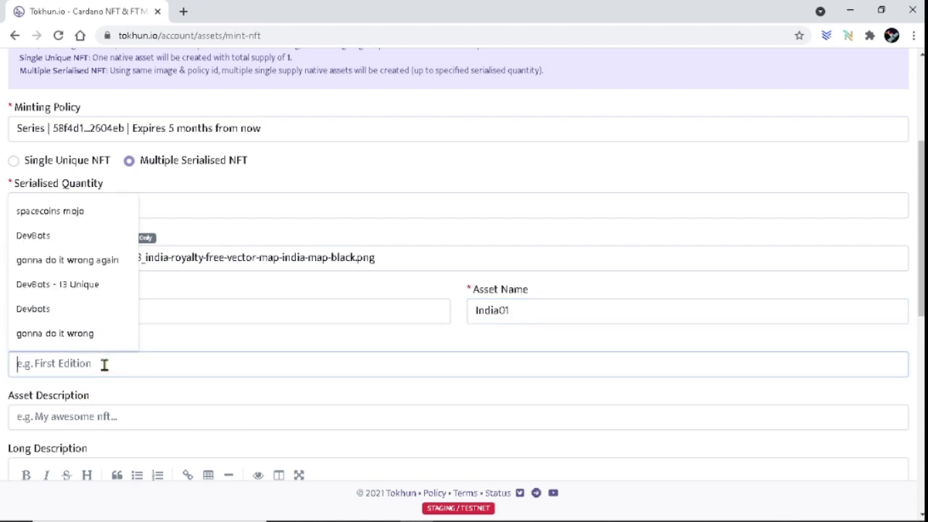
type("Nations")
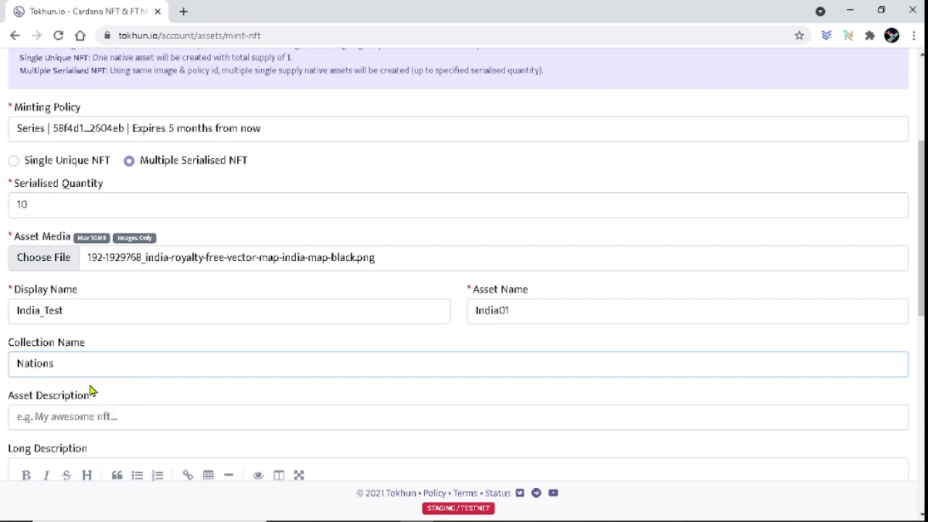
scroll(203, 356, "down", 1)
left_click(202, 352)
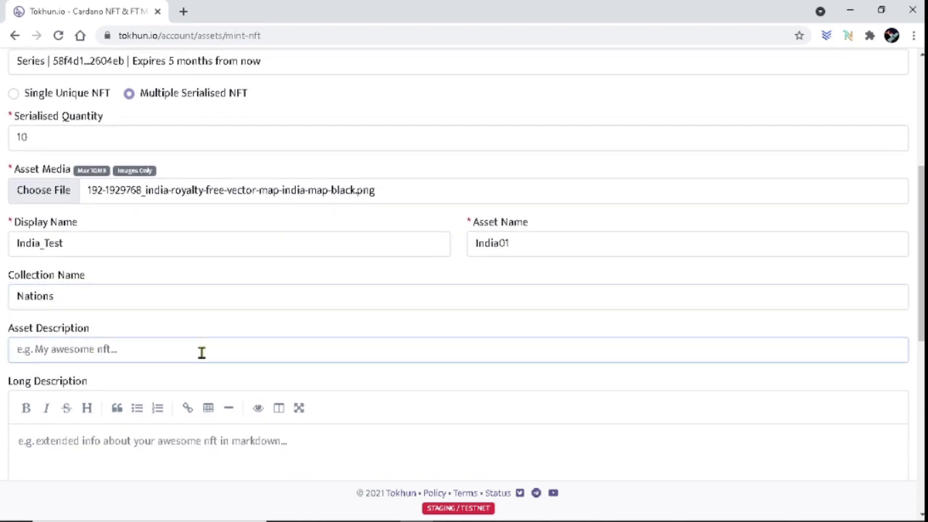
type("Test")
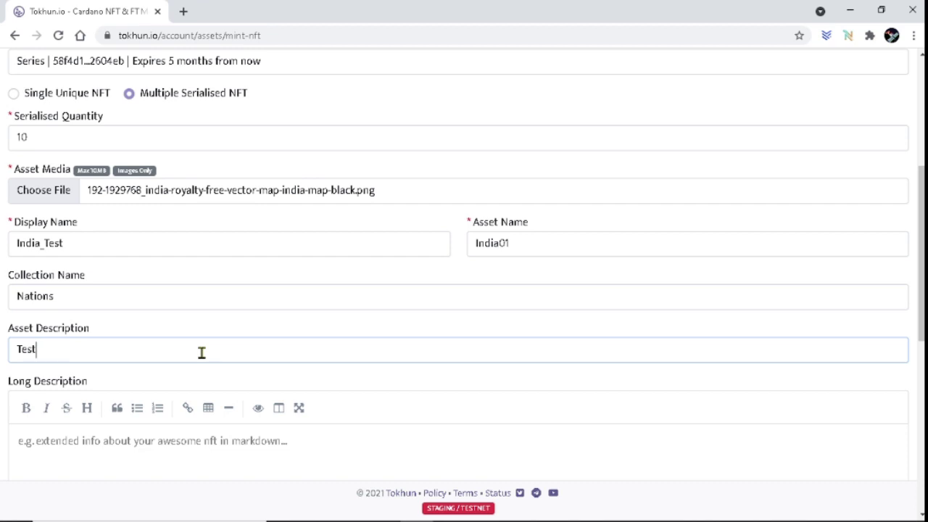
Write the long description and fill the publisher URL from a saved suggestion.
scroll(254, 406, "down", 1)
left_click(332, 425)
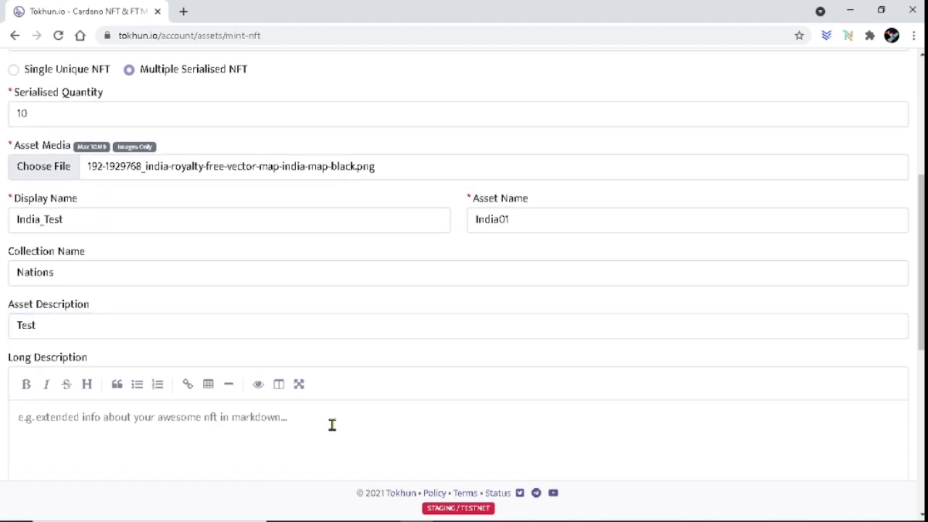
type("Long Description Test")
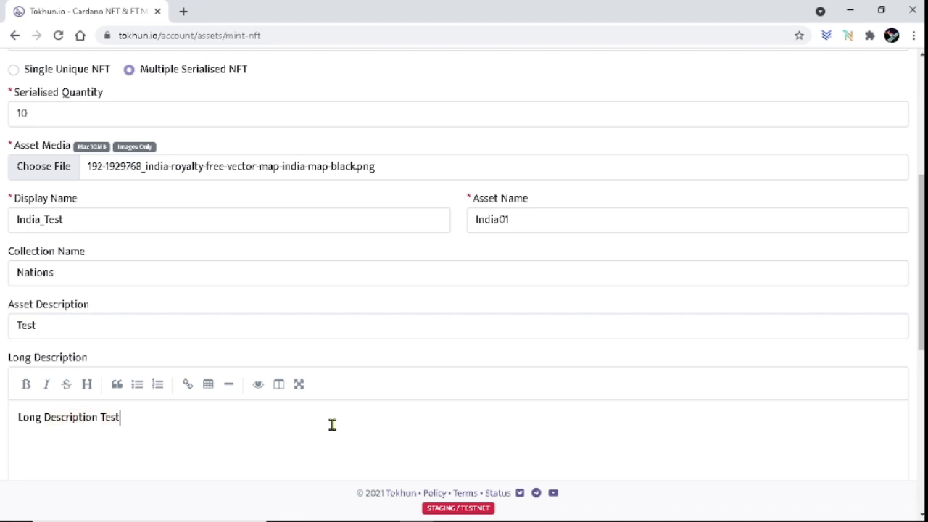
scroll(337, 406, "down", 3)
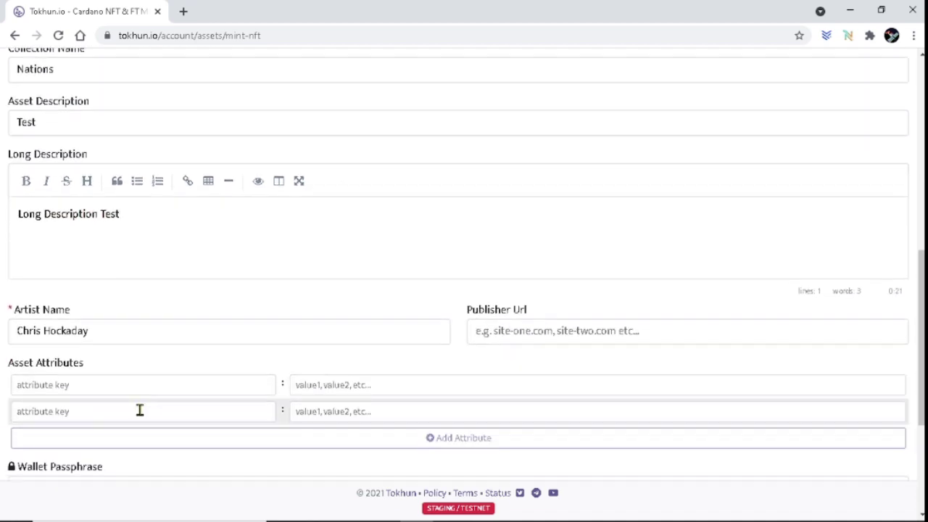
left_click(118, 270)
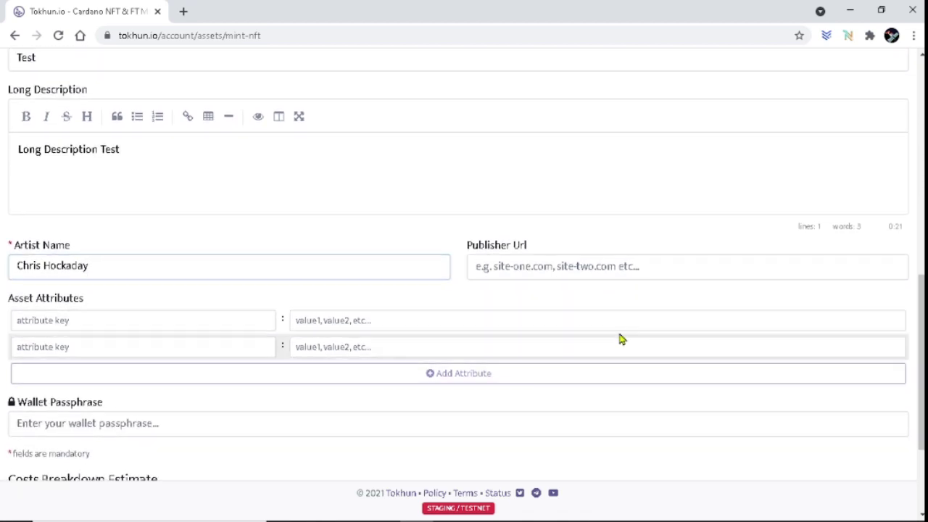
left_click(694, 270)
left_click(555, 298)
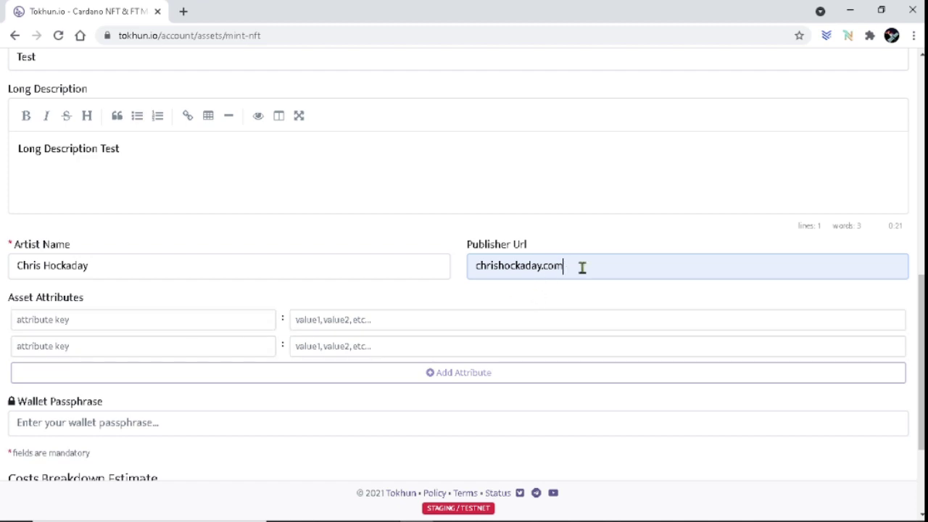
scroll(232, 201, "up", 3)
scroll(244, 288, "down", 4)
scroll(281, 415, "down", 2)
Add the attributes left hand: Shovel and Right hand: Flashlight.
left_click(113, 168)
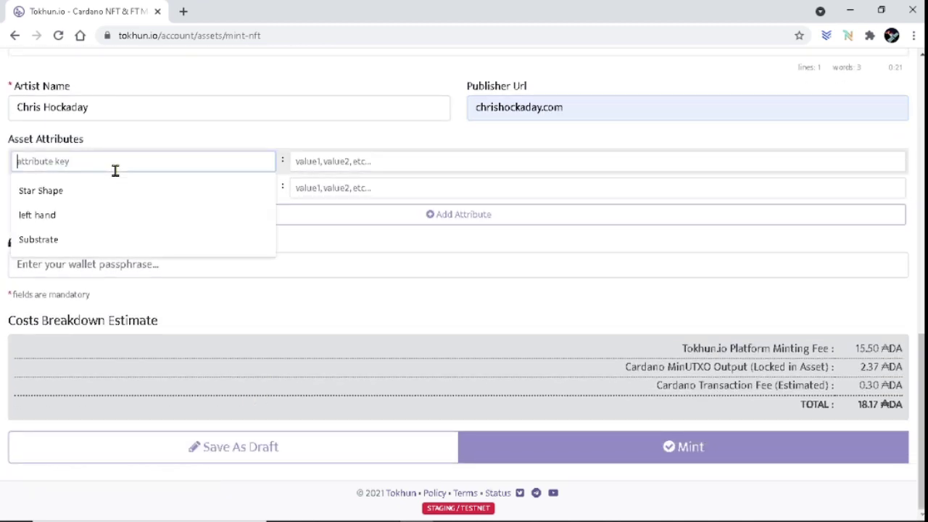
type("l")
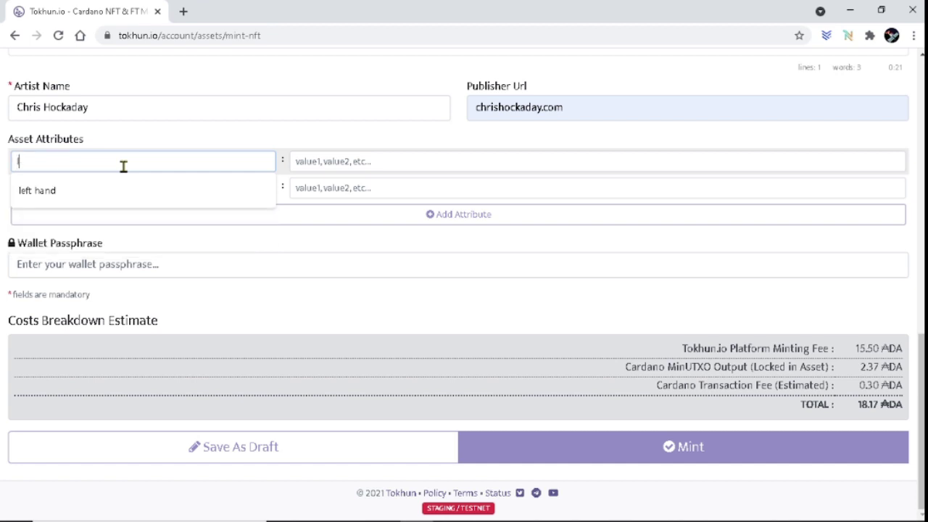
key("BackSpace")
type("Left")
left_click(101, 188)
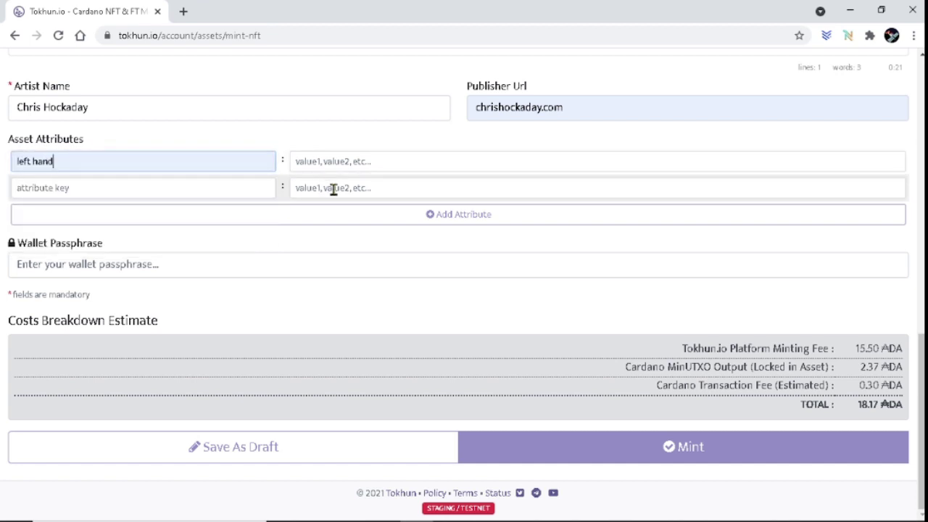
left_click(382, 162)
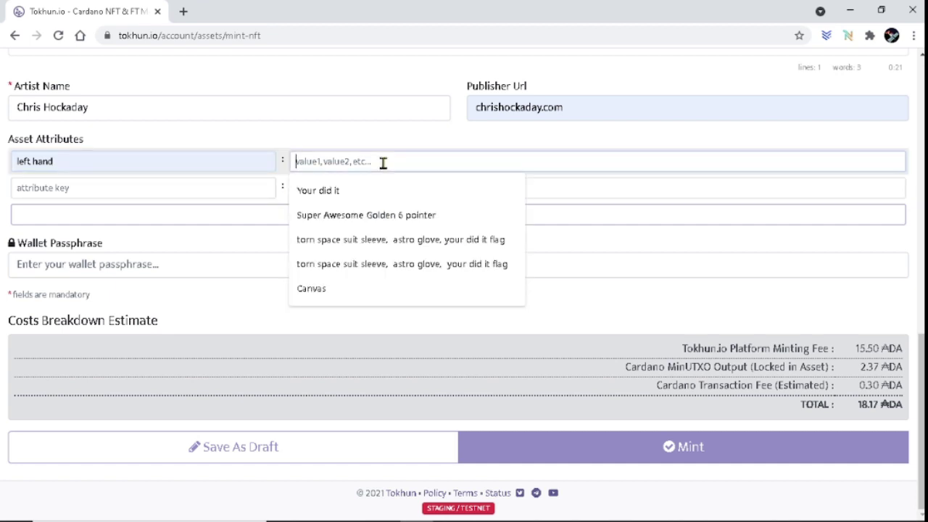
type("Shovel")
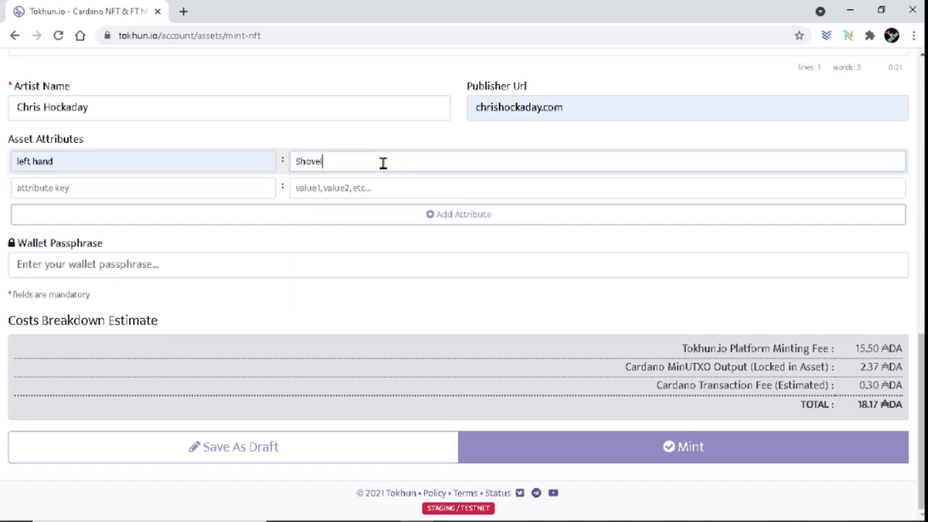
left_click(182, 189)
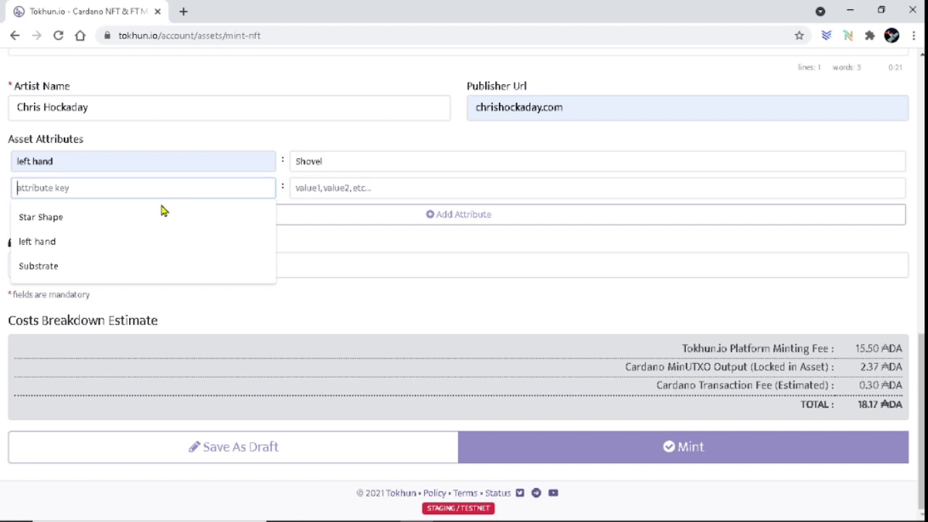
type("Right hand")
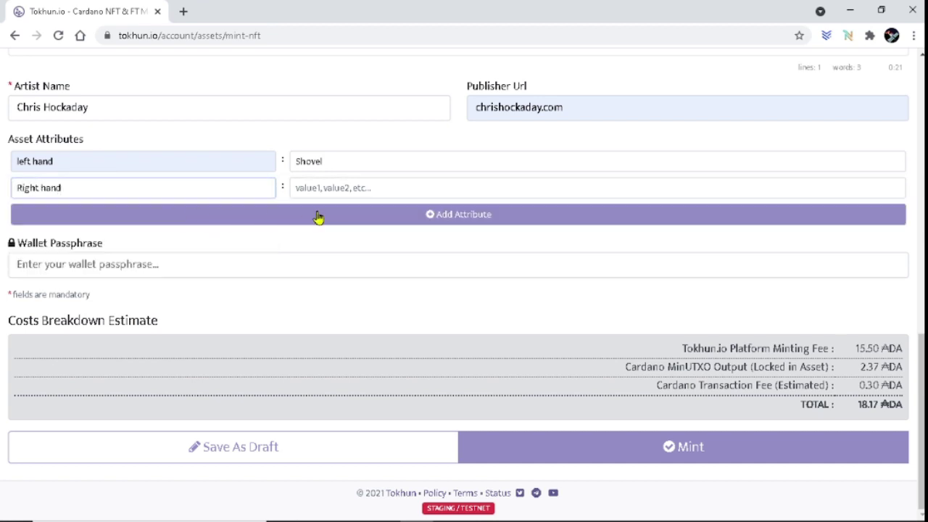
left_click(344, 187)
type("Flashlight")
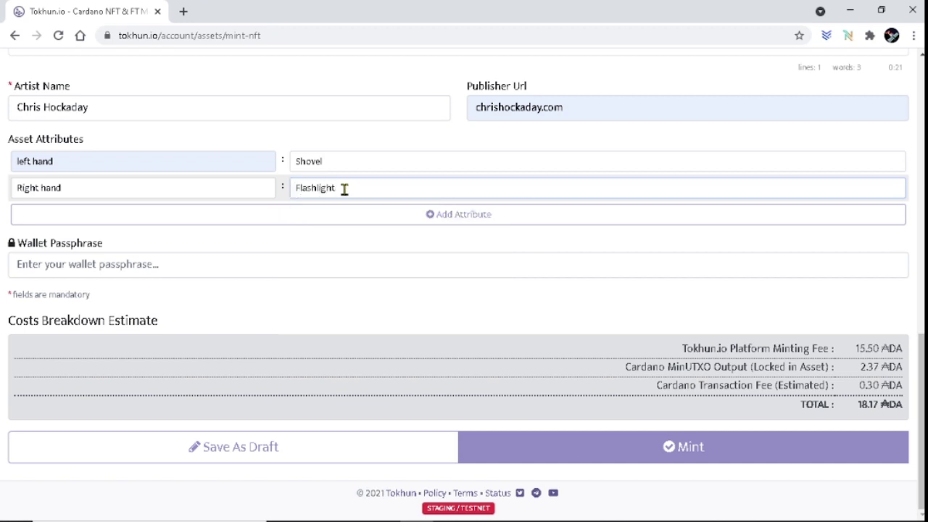
Append three empty attribute rows below them.
left_click(461, 215)
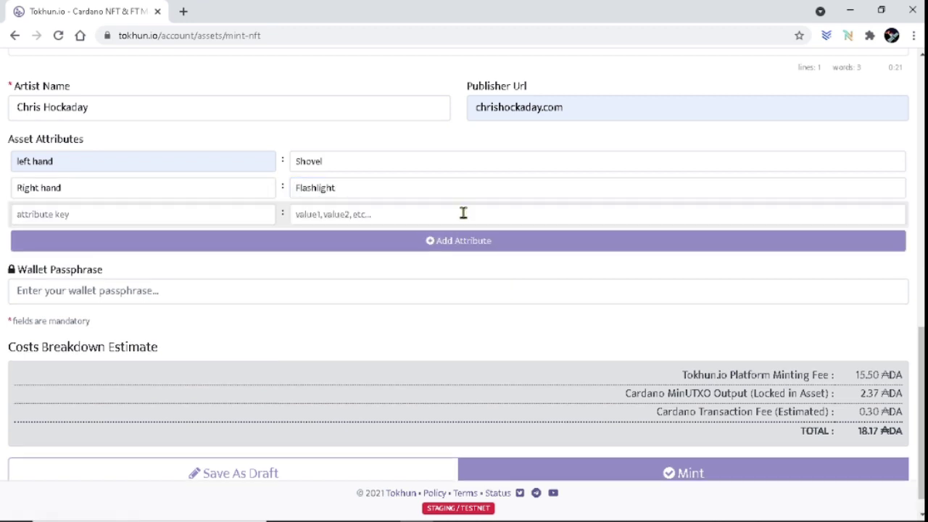
left_click(467, 240)
left_click(452, 265)
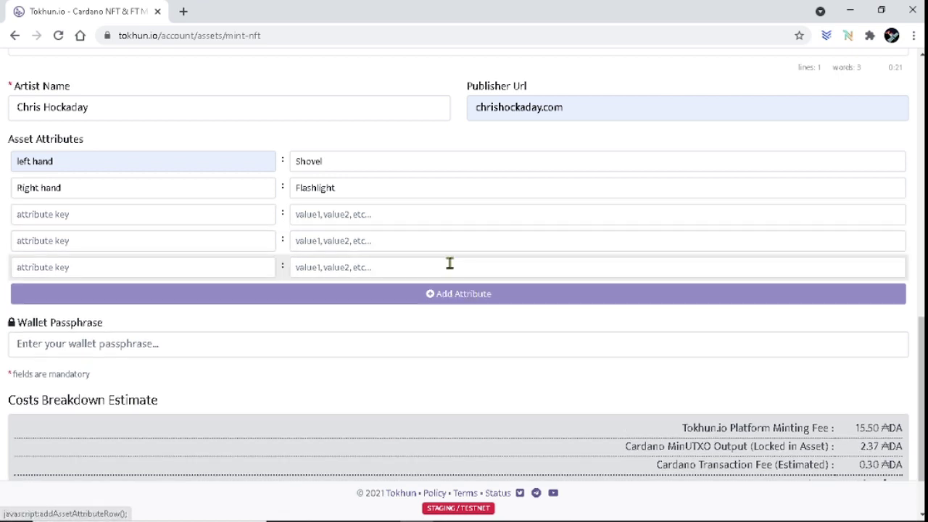
scroll(325, 327, "down", 2)
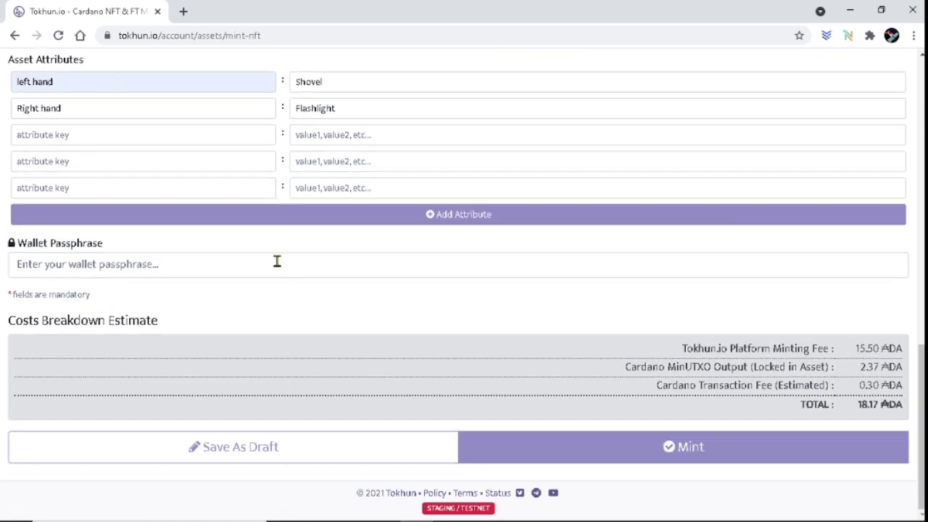
Enter the wallet passphrase and mint the India_Test NFT, estimated at 18.17 ADA.
left_click(274, 264)
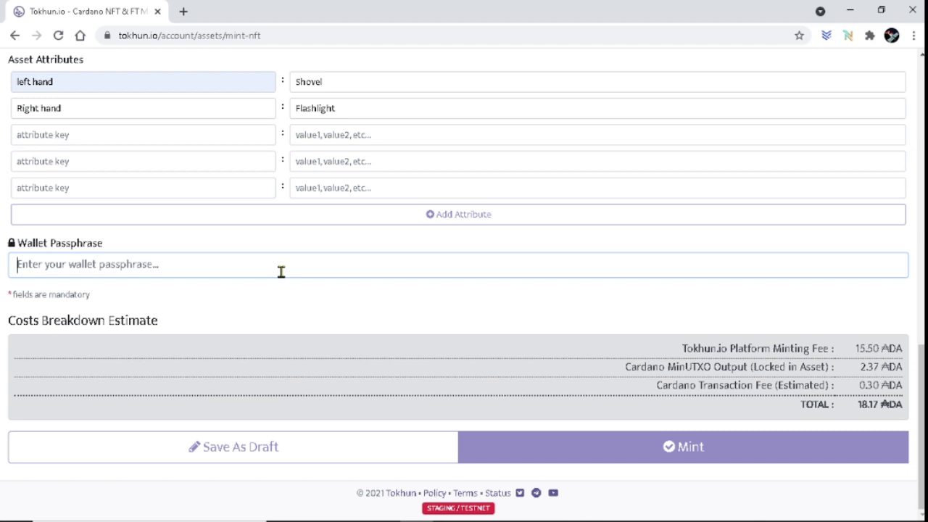
type("a")
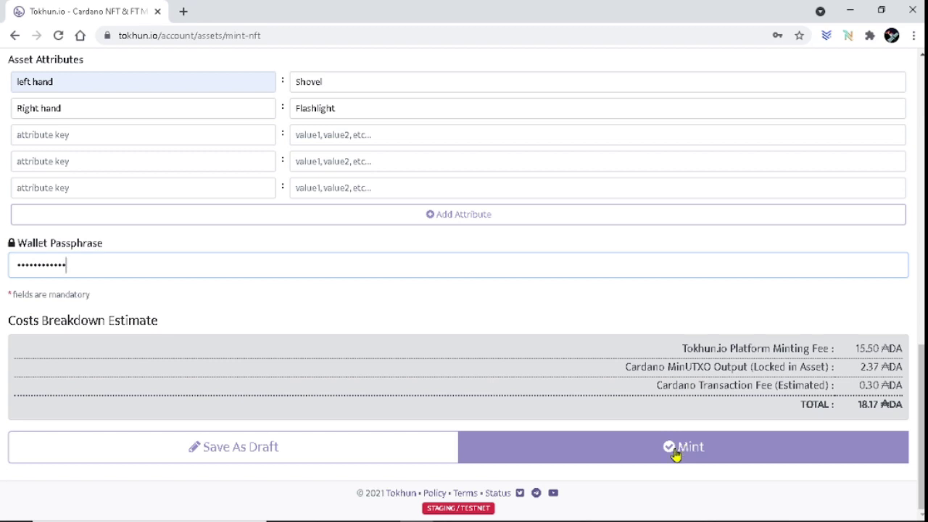
left_click(686, 448)
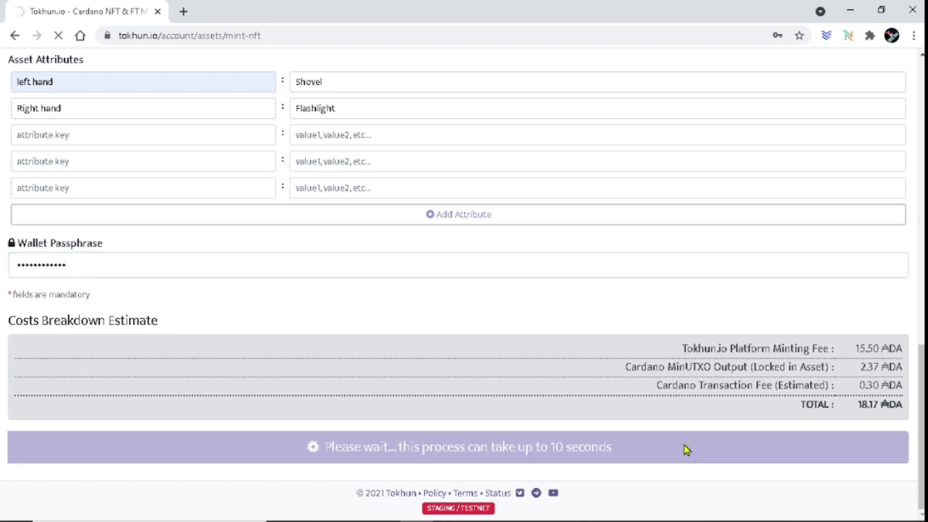
scroll(643, 162, "down", 5)
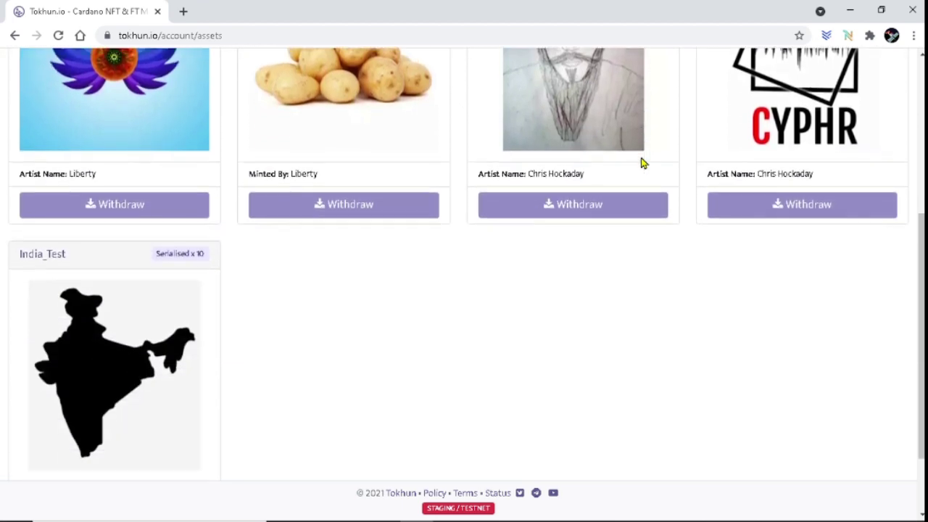
scroll(642, 162, "down", 2)
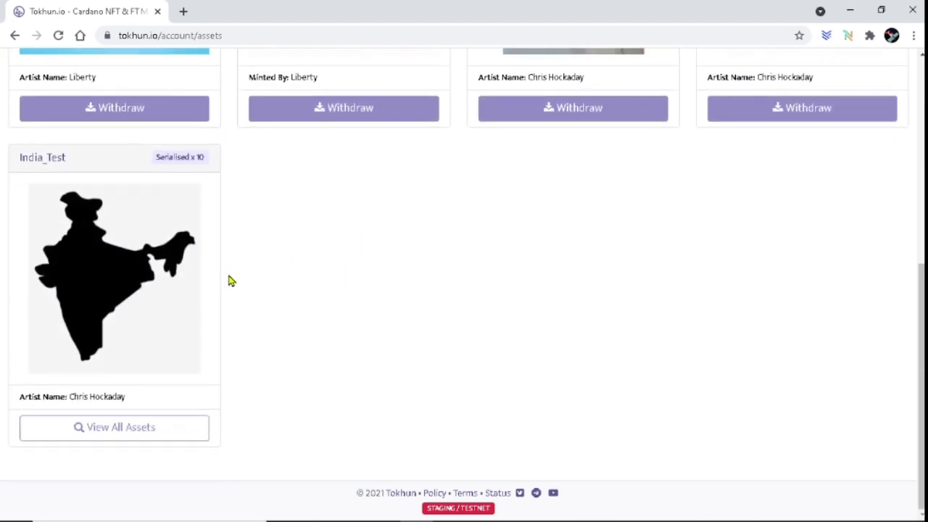
left_click(103, 289)
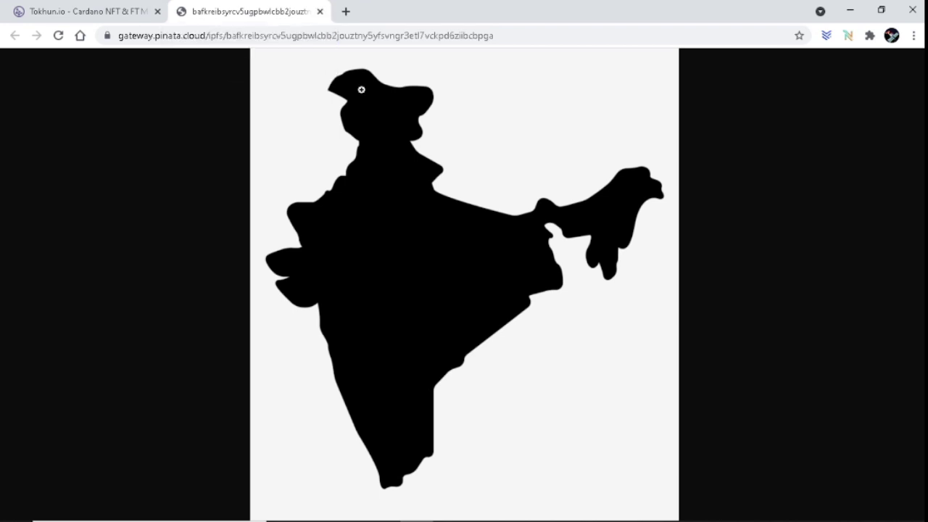
left_click(390, 145)
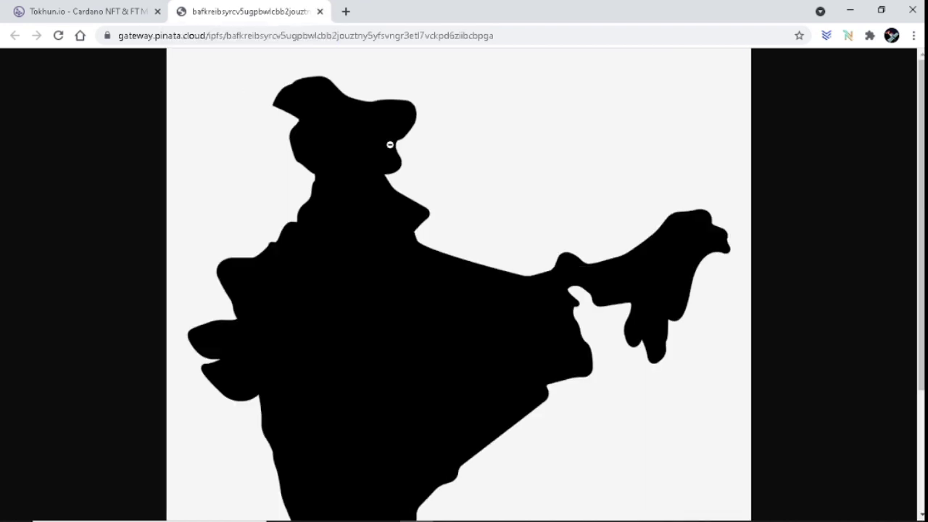
left_click(321, 12)
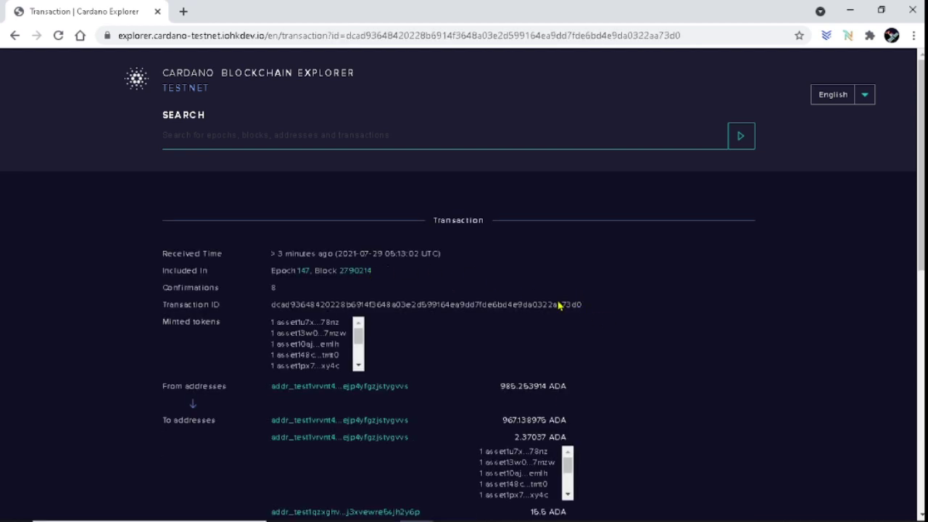
Show the unmoderated metadata and highlight the ten tokens India_Test #001 to #010.
scroll(559, 306, "down", 5)
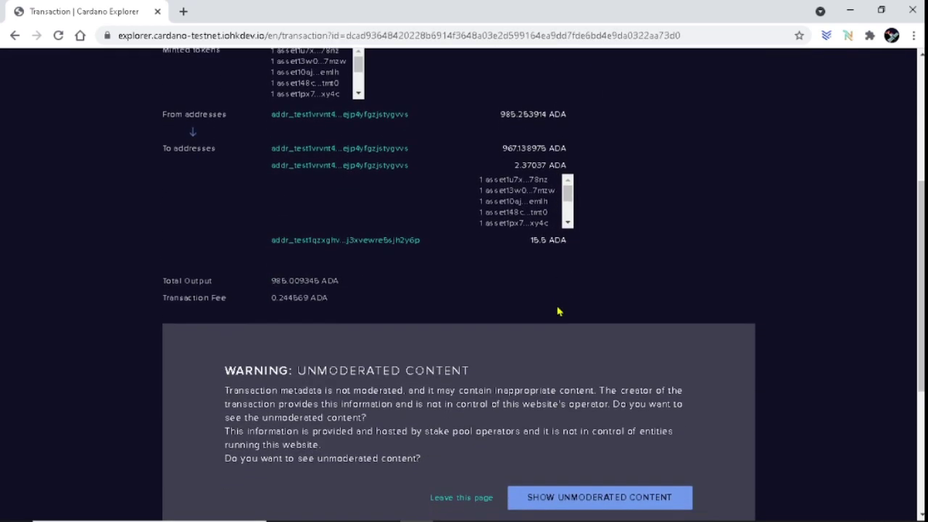
scroll(580, 305, "down", 2)
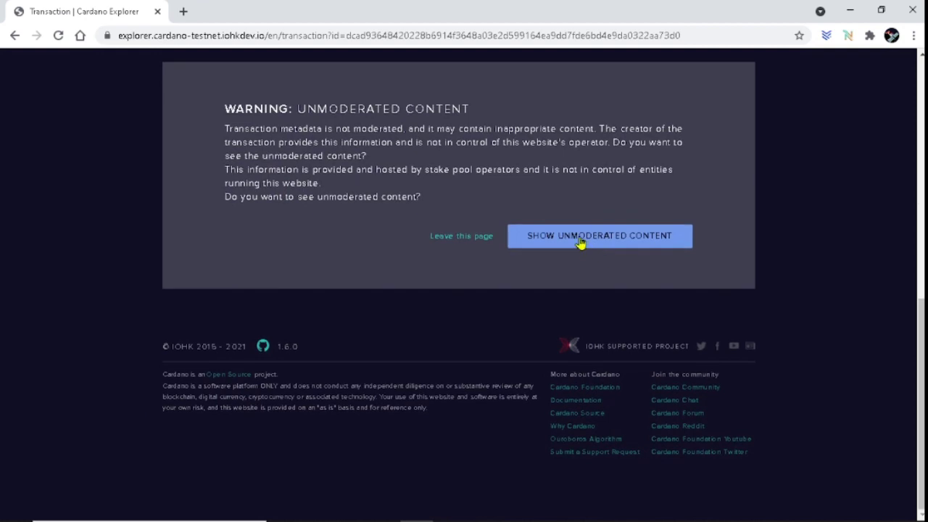
left_click(579, 243)
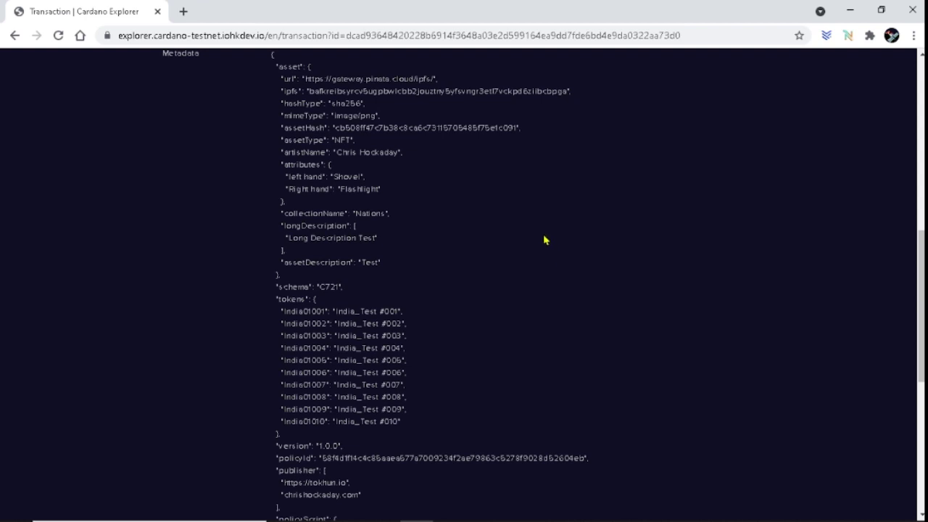
scroll(546, 240, "up", 1)
scroll(534, 249, "down", 1)
scroll(424, 221, "down", 1)
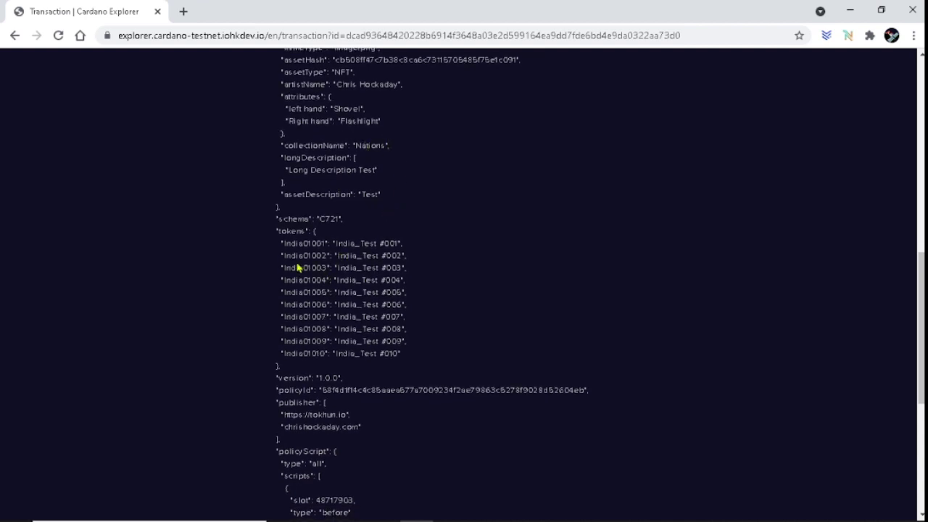
left_click_drag(282, 243, 476, 359)
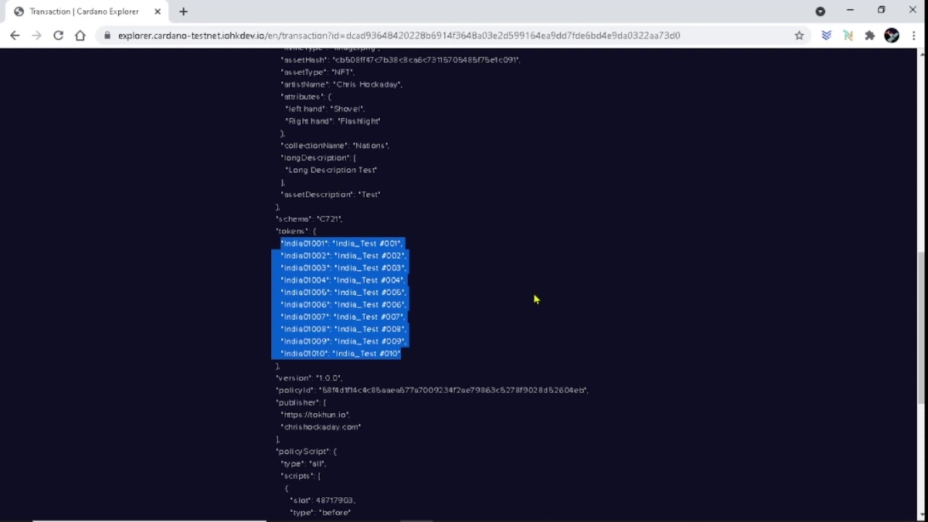
Go back to My Assets and highlight the India_Test card's Serialised x 10 label.
left_click(14, 34)
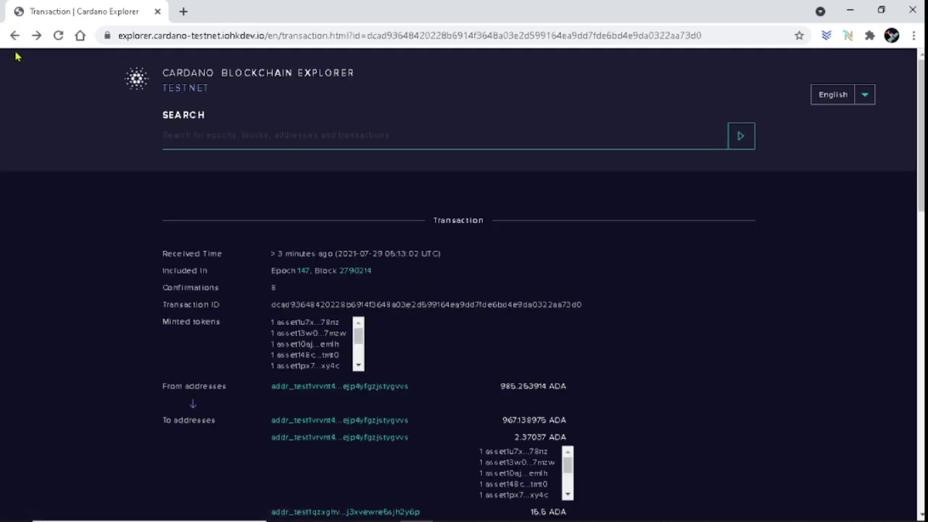
left_click(15, 34)
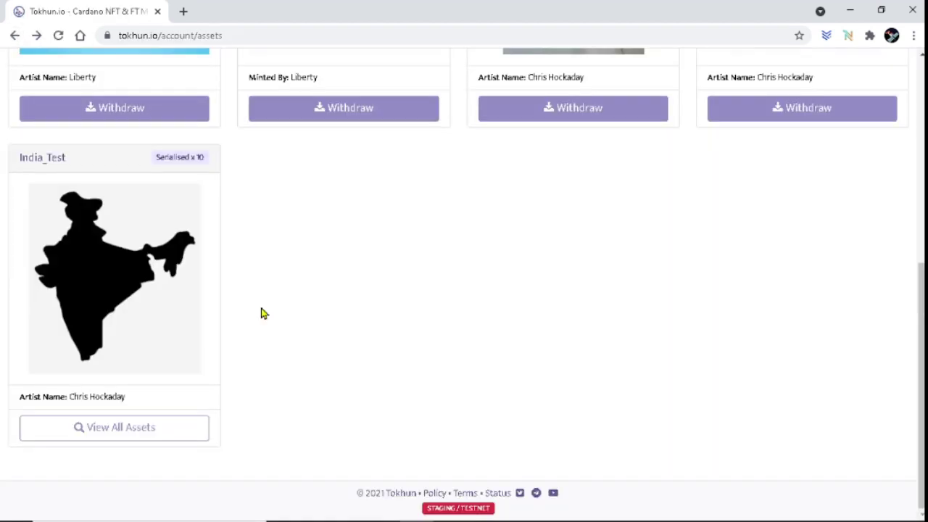
scroll(263, 313, "up", 5)
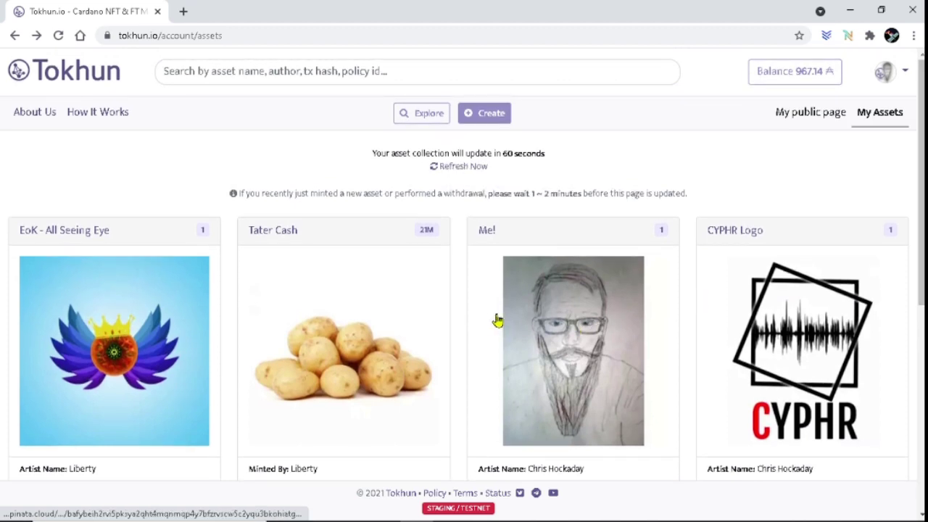
scroll(435, 333, "down", 5)
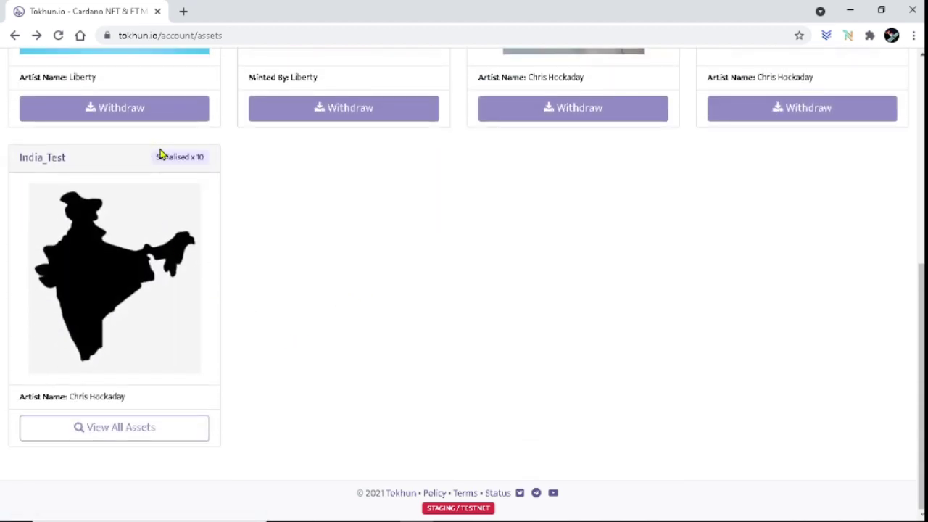
left_click_drag(157, 155, 176, 169)
left_click(220, 172)
triple_click(207, 171)
left_click(279, 286)
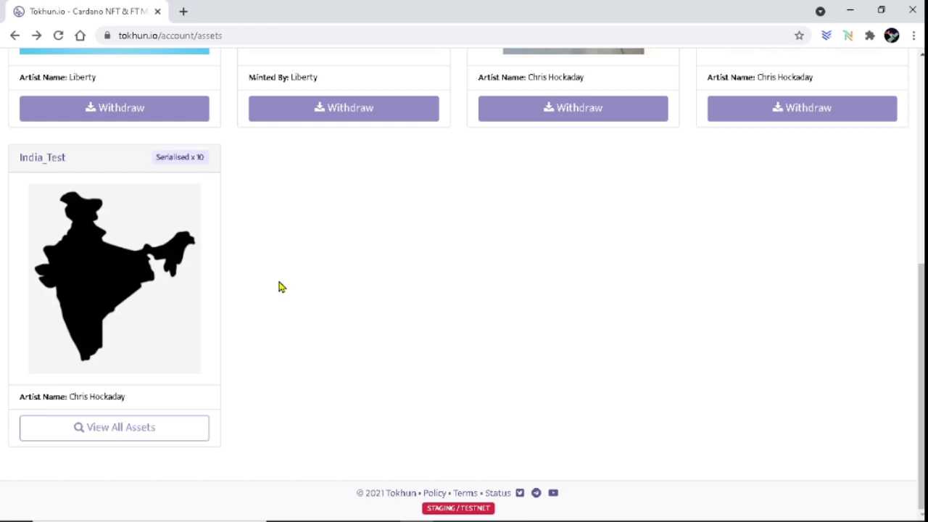
List all India_Test pieces, check #001 through #010, then return to My Assets.
left_click(119, 429)
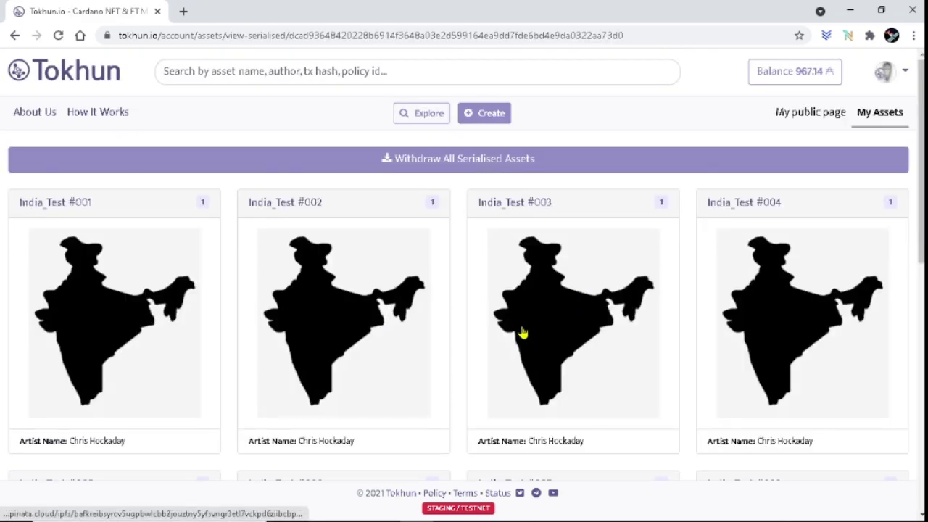
scroll(522, 327, "down", 1)
scroll(522, 327, "down", 7)
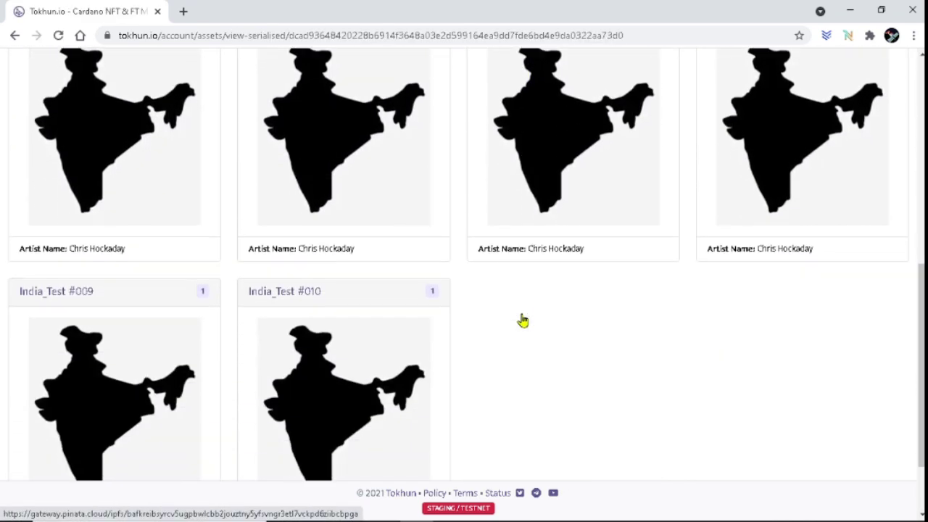
scroll(348, 338, "up", 2)
left_click_drag(323, 354, 249, 355)
scroll(491, 384, "up", 5)
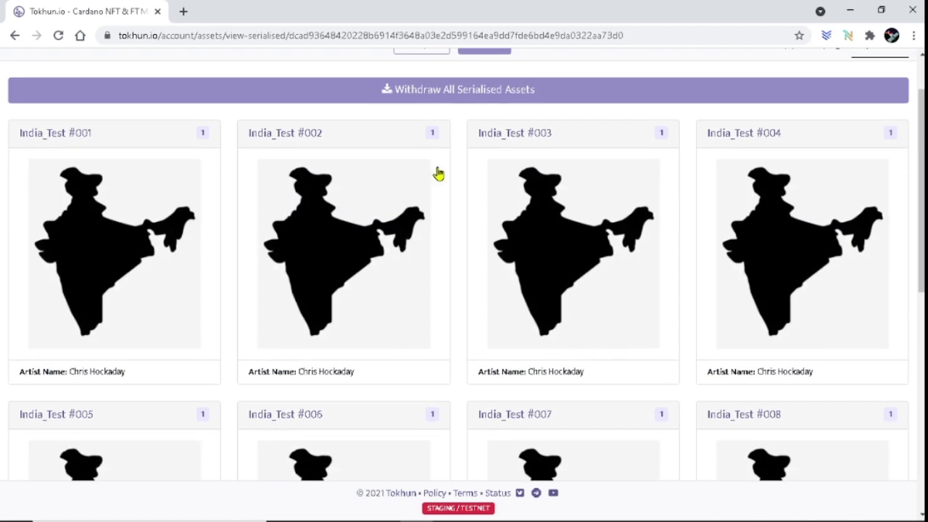
scroll(174, 97, "up", 1)
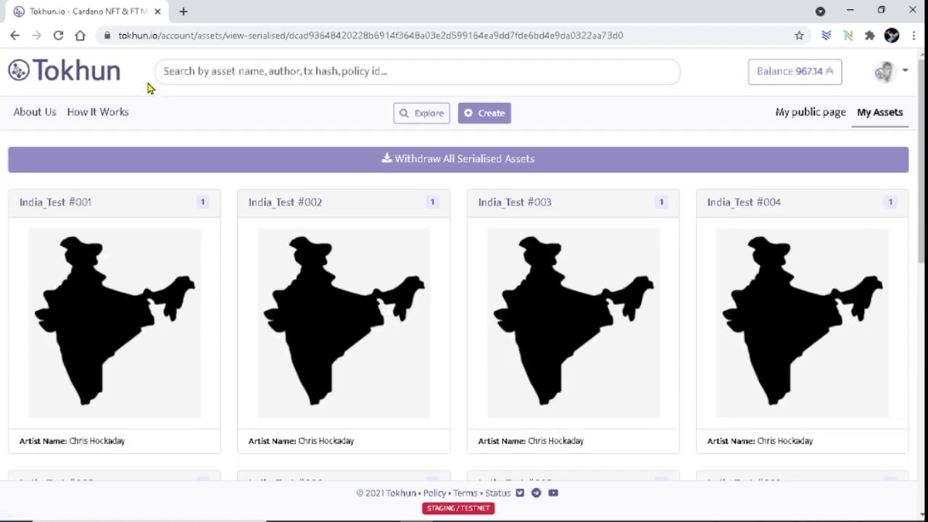
key("alt+Left")
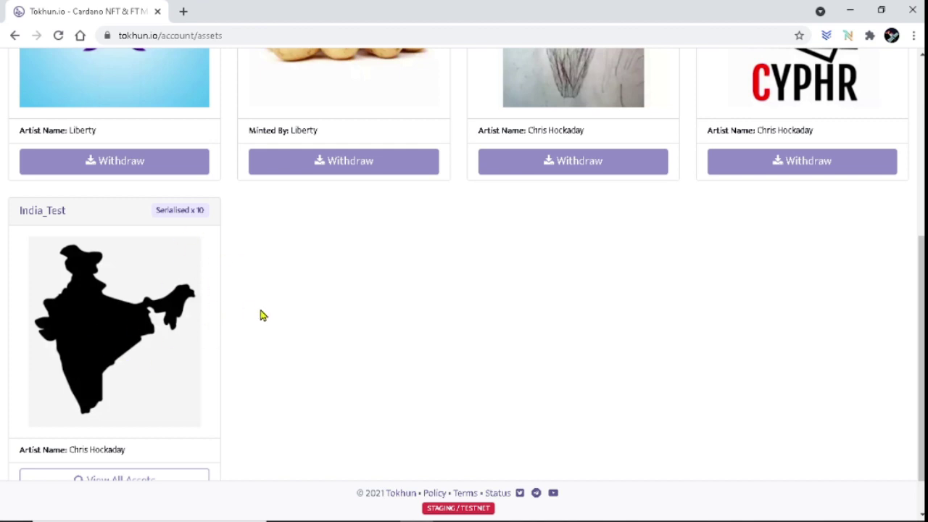
scroll(599, 356, "up", 5)
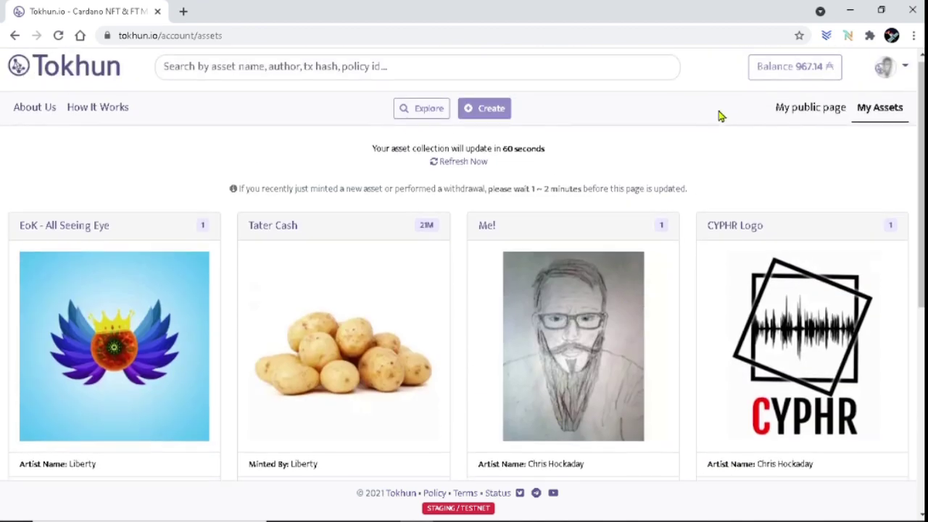
left_click(808, 116)
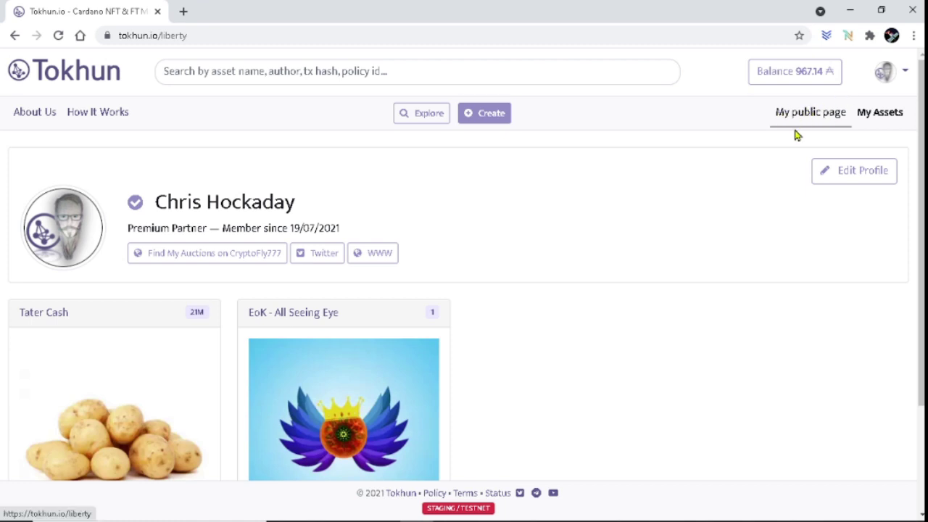
scroll(630, 279, "down", 1)
scroll(629, 279, "down", 2)
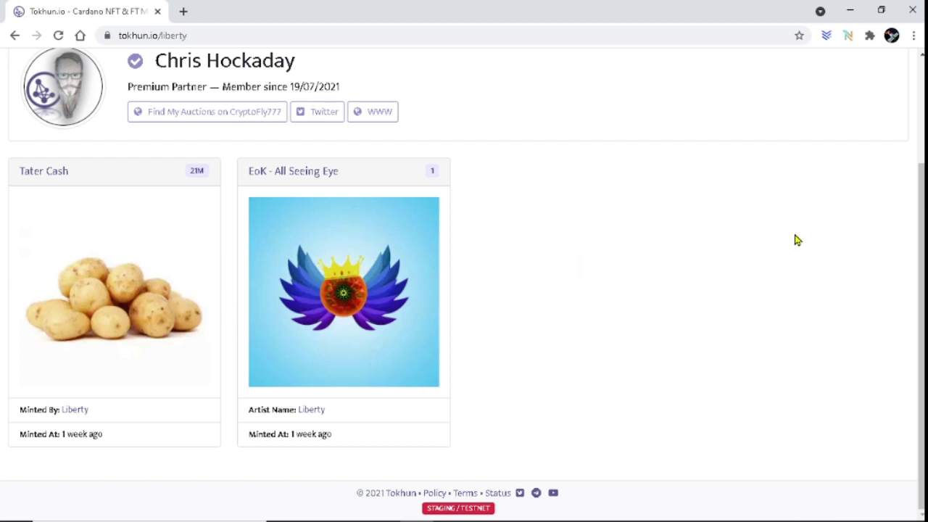
scroll(805, 233, "up", 2)
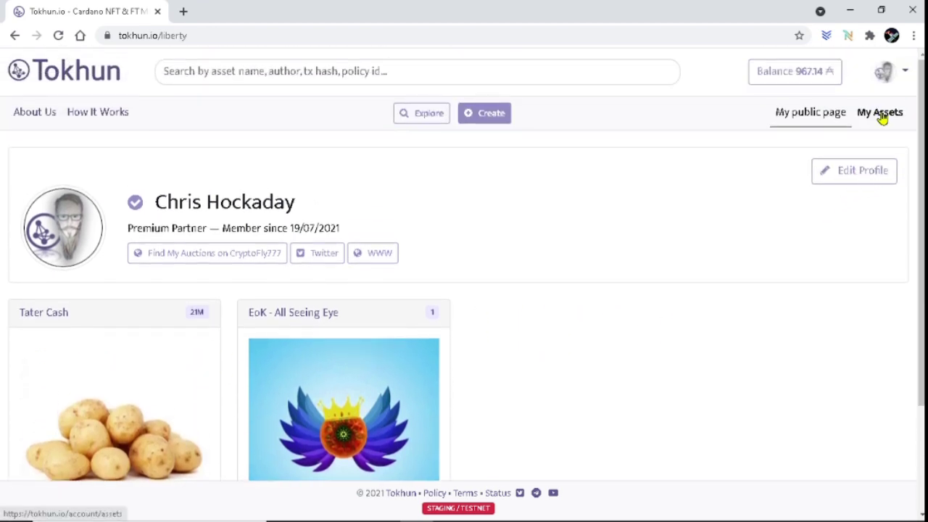
scroll(712, 311, "down", 2)
scroll(771, 266, "up", 2)
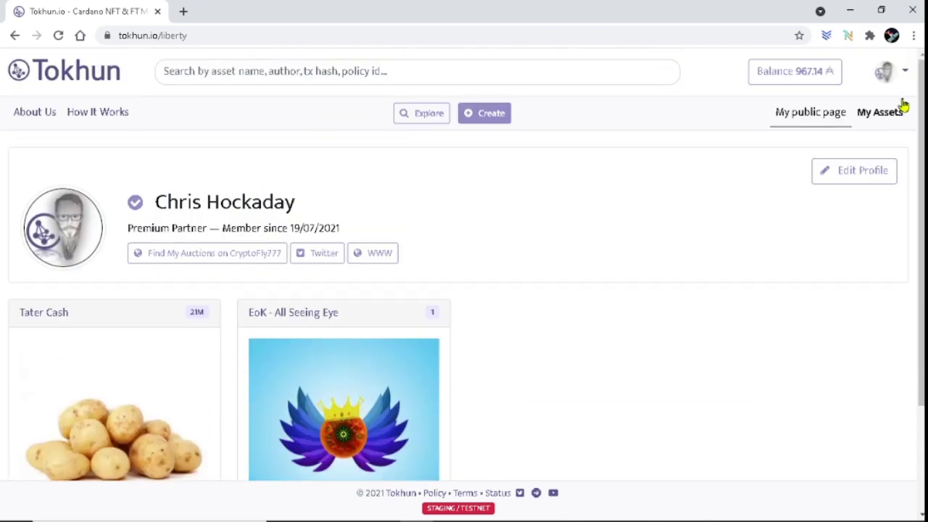
In the Asset Publisher, set India_Test's visibility to Public and apply the change.
left_click(888, 72)
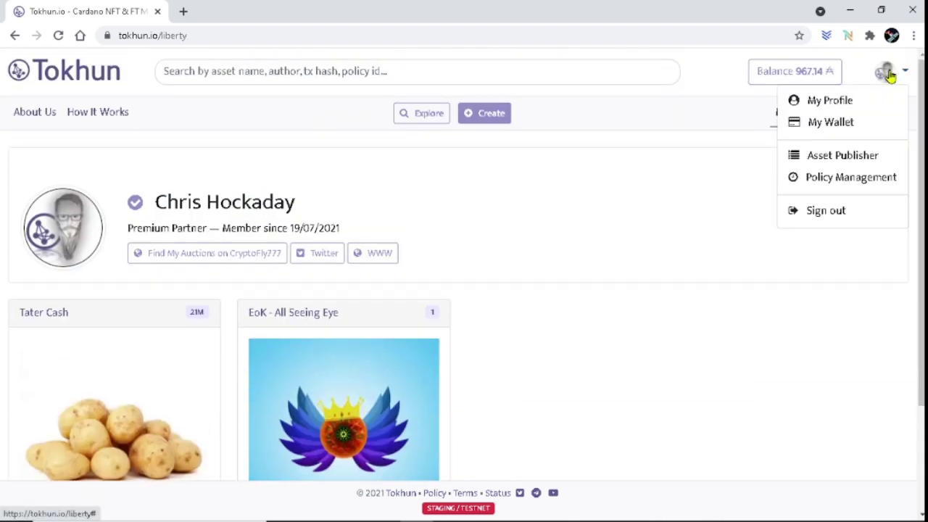
left_click(841, 157)
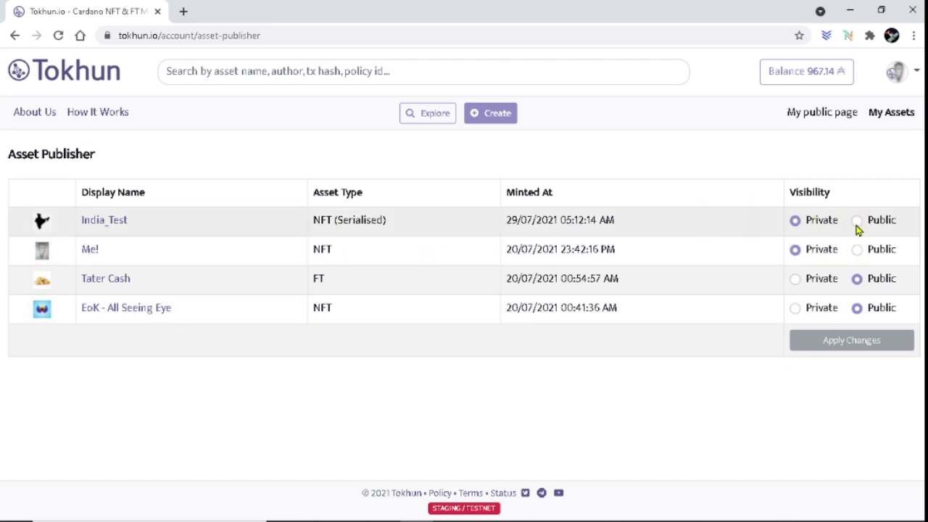
left_click(857, 221)
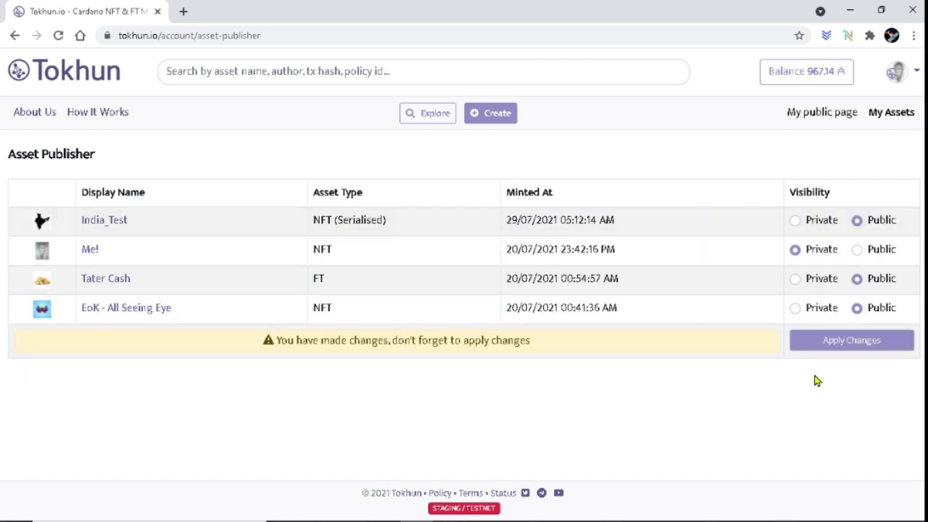
left_click(862, 350)
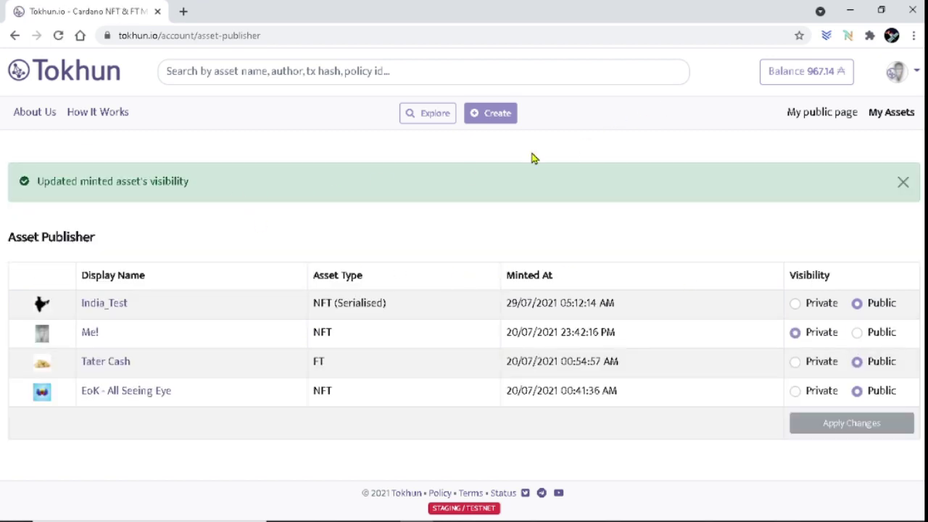
left_click(820, 118)
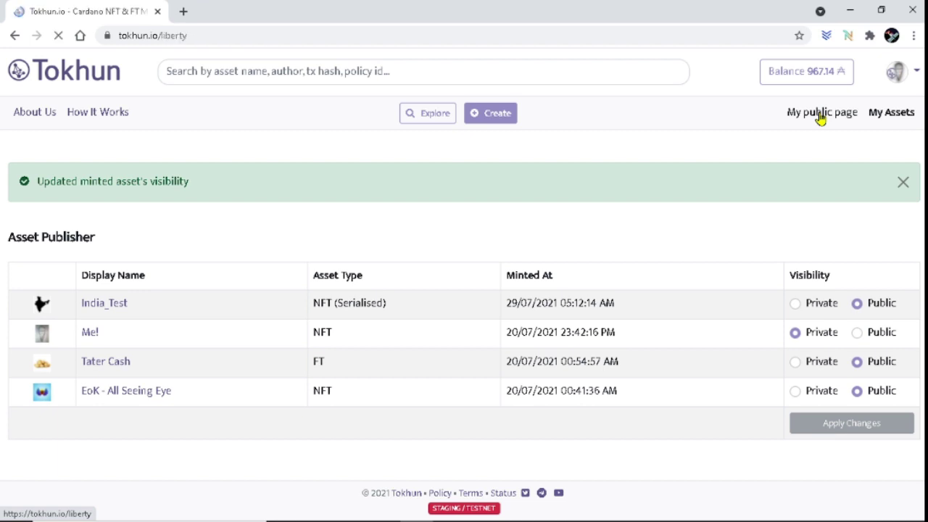
Scroll down the Explore grid, headed by India_Test Serialised x 10, and back to the top.
scroll(656, 353, "down", 2)
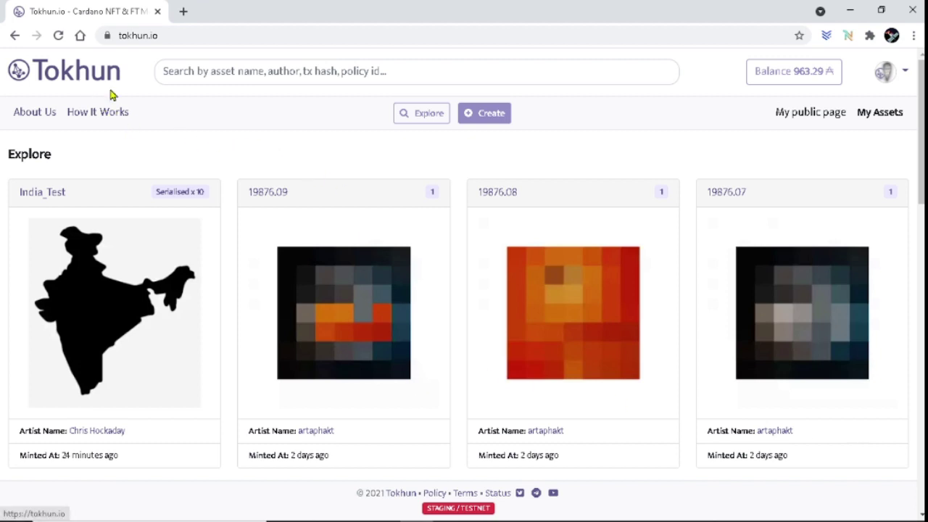
scroll(443, 243, "down", 1)
scroll(443, 242, "down", 7)
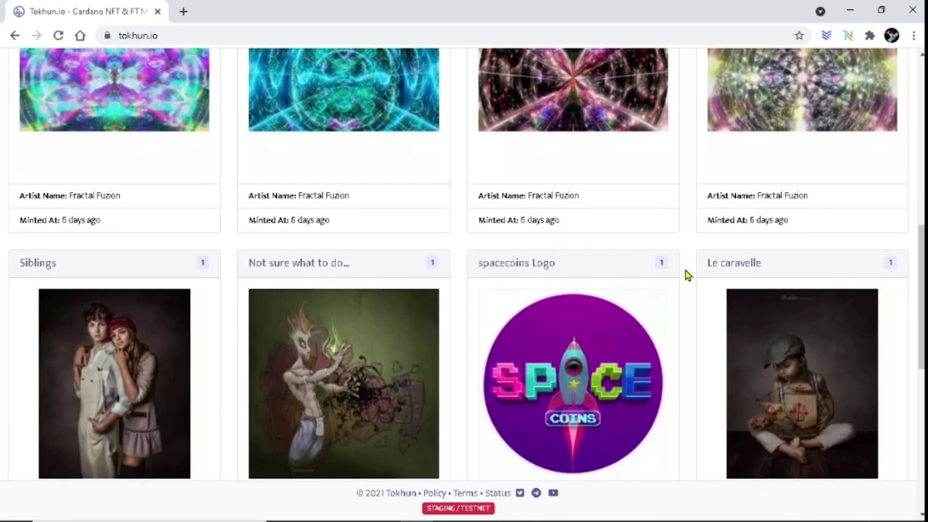
scroll(686, 274, "down", 1)
scroll(686, 274, "down", 1)
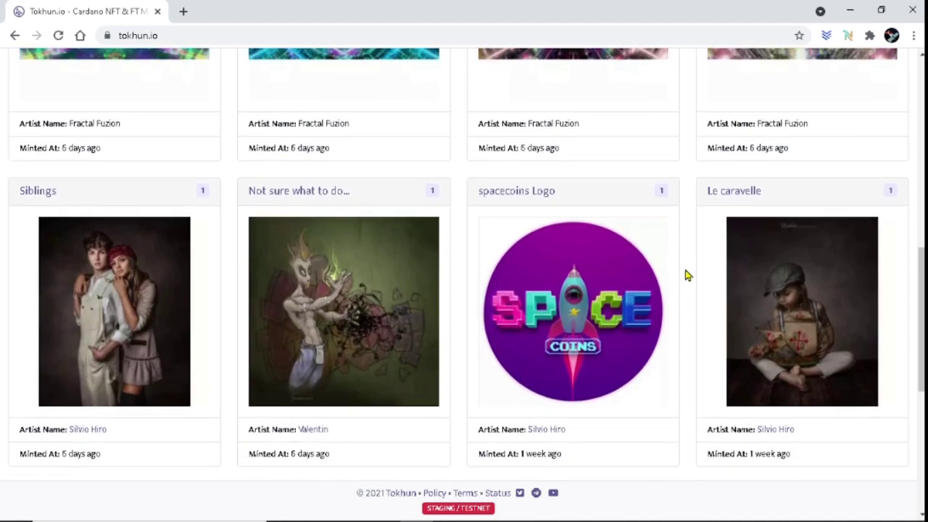
scroll(686, 275, "up", 3)
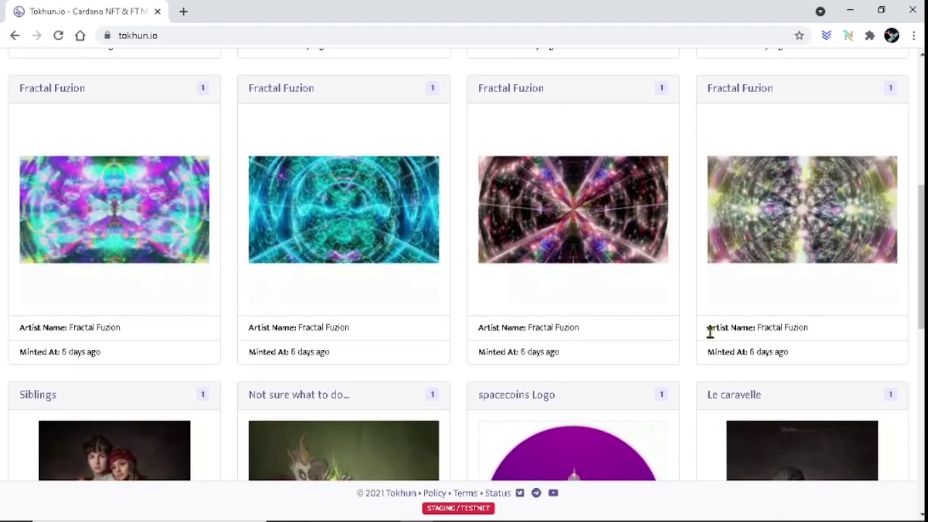
scroll(686, 340, "up", 3)
scroll(685, 340, "up", 3)
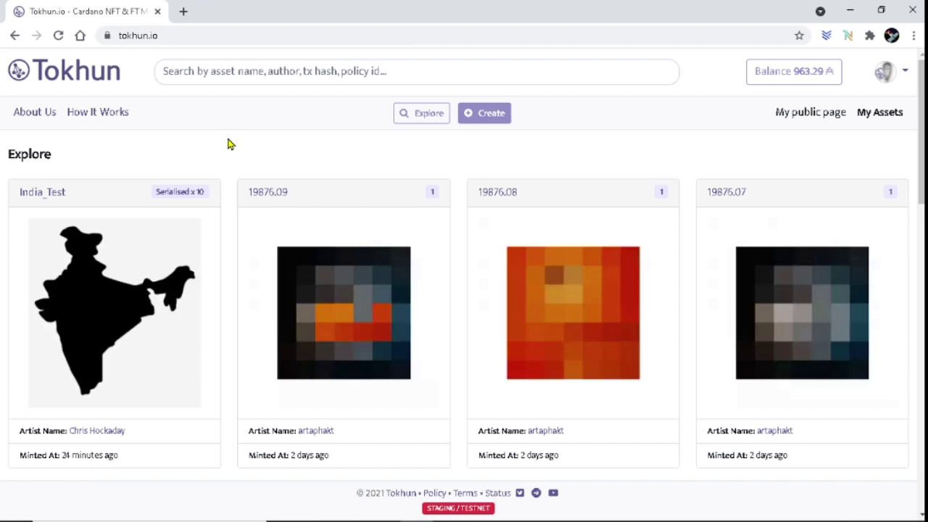
Open About Us, read the Premium Partners explanation, then close it.
left_click(34, 116)
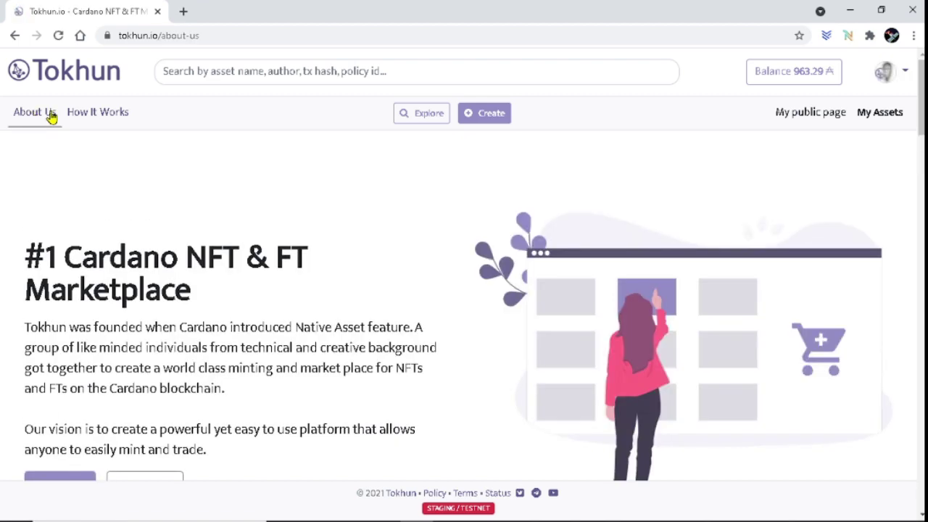
scroll(398, 203, "down", 2)
scroll(402, 205, "down", 7)
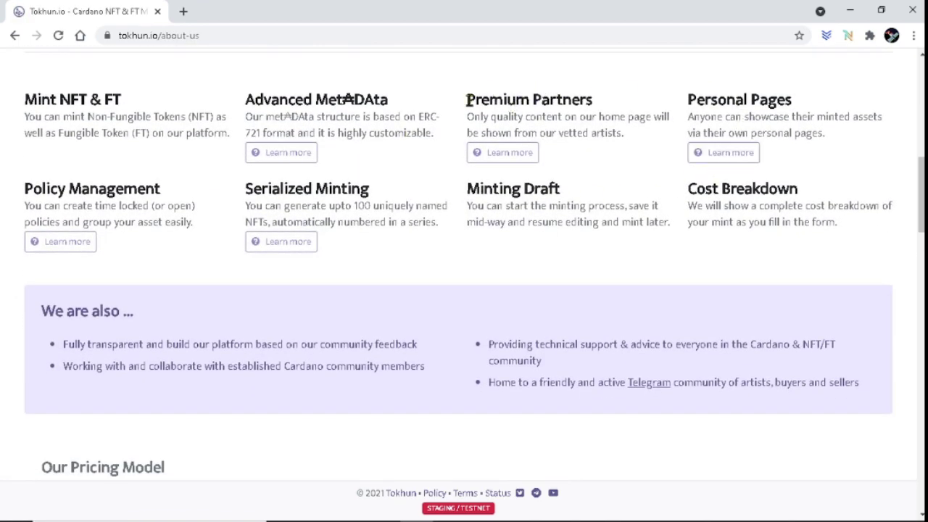
left_click(512, 160)
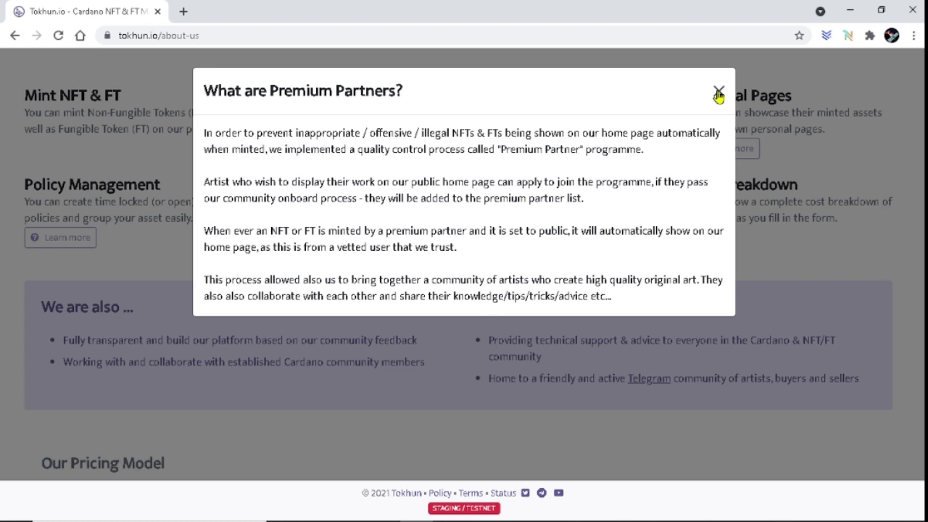
left_click(719, 93)
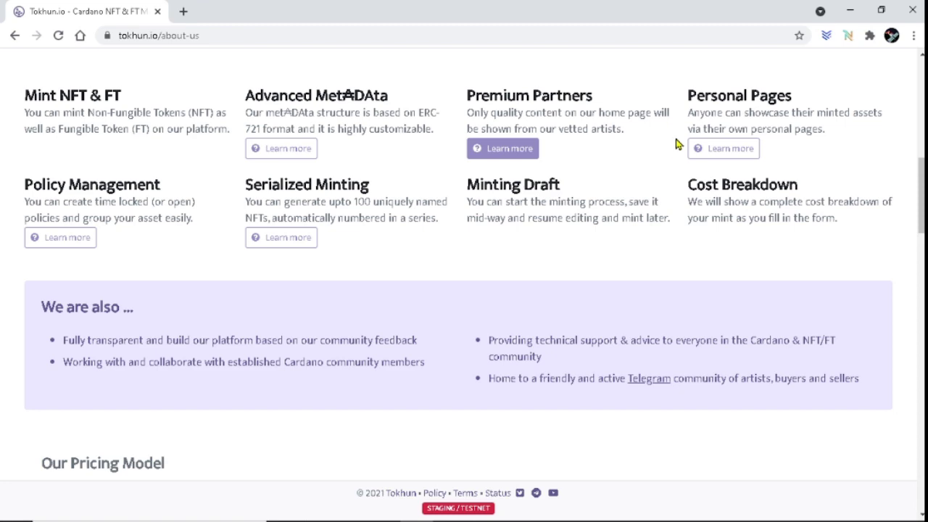
scroll(665, 167, "up", 10)
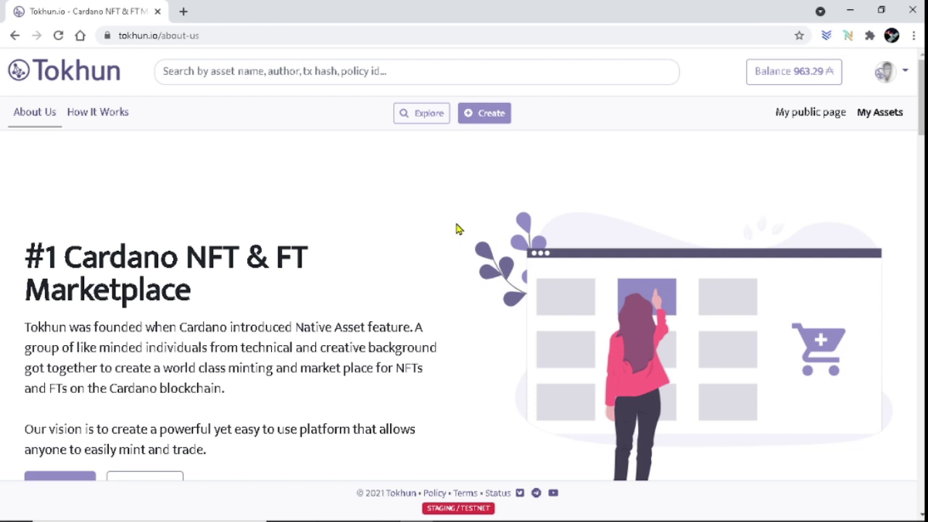
scroll(457, 223, "down", 2)
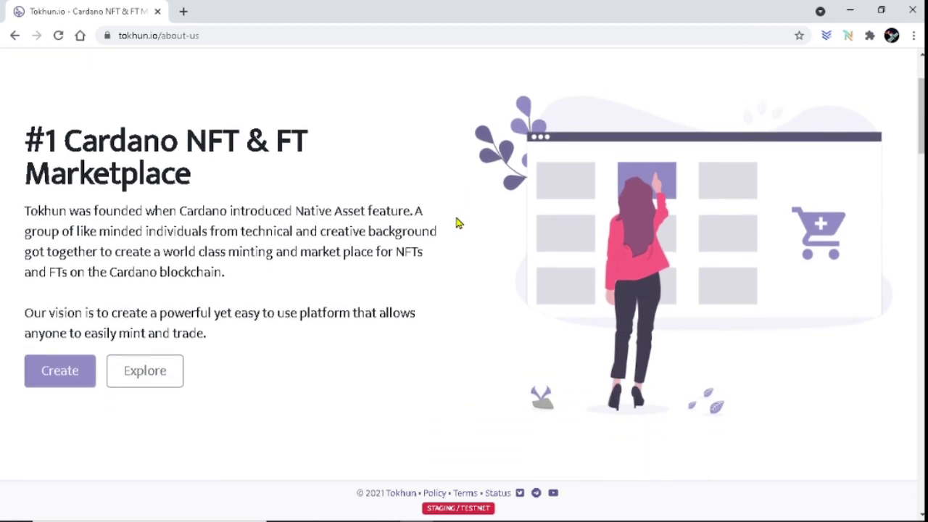
scroll(457, 222, "up", 2)
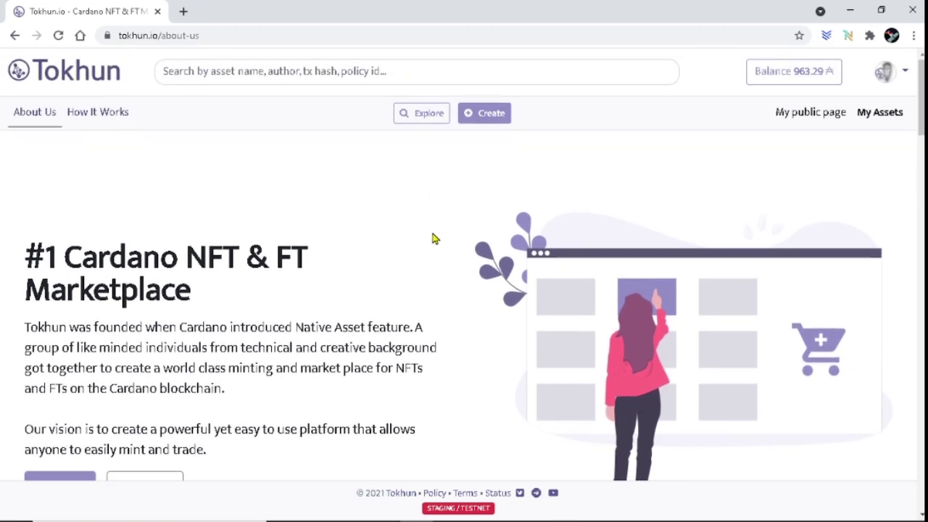
scroll(426, 245, "down", 20)
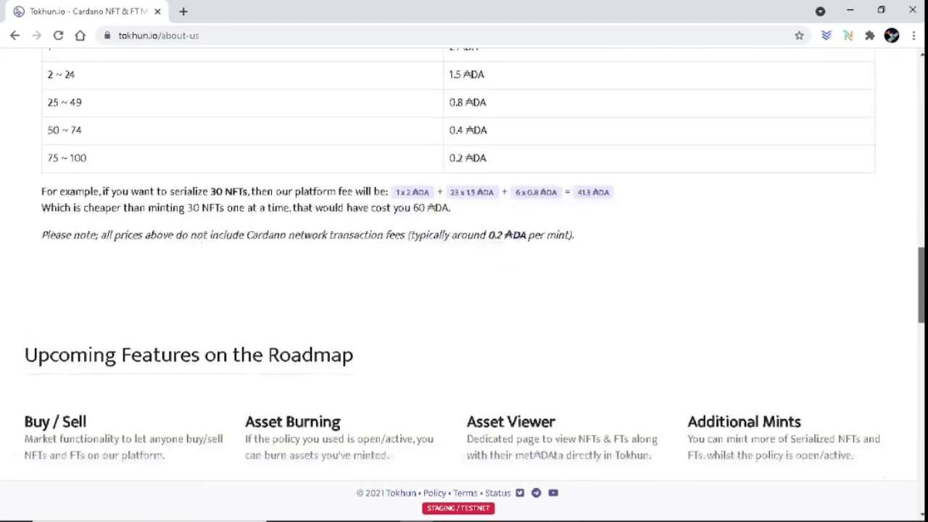
scroll(426, 290, "down", 7)
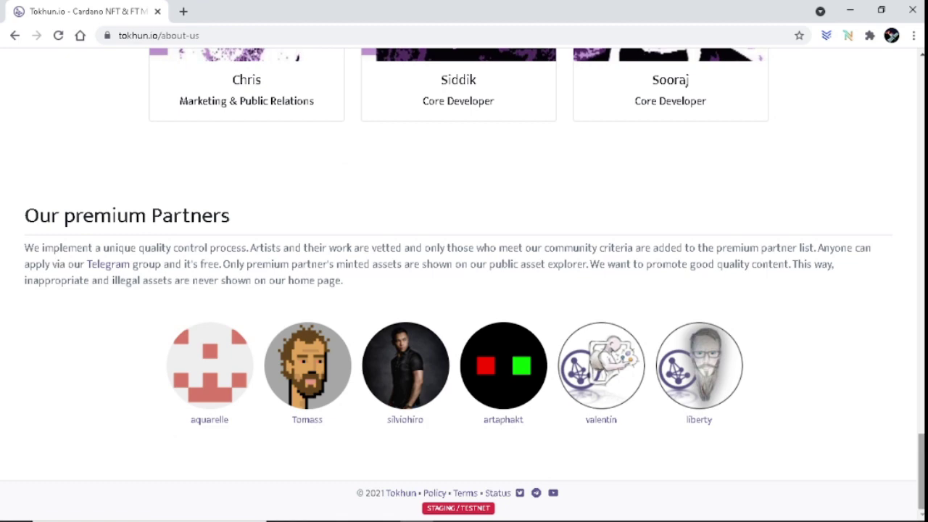
Drag the scrollbar up to bring the top of the Explore page, with India_Test first, into view.
left_click_drag(921, 471, 921, 305)
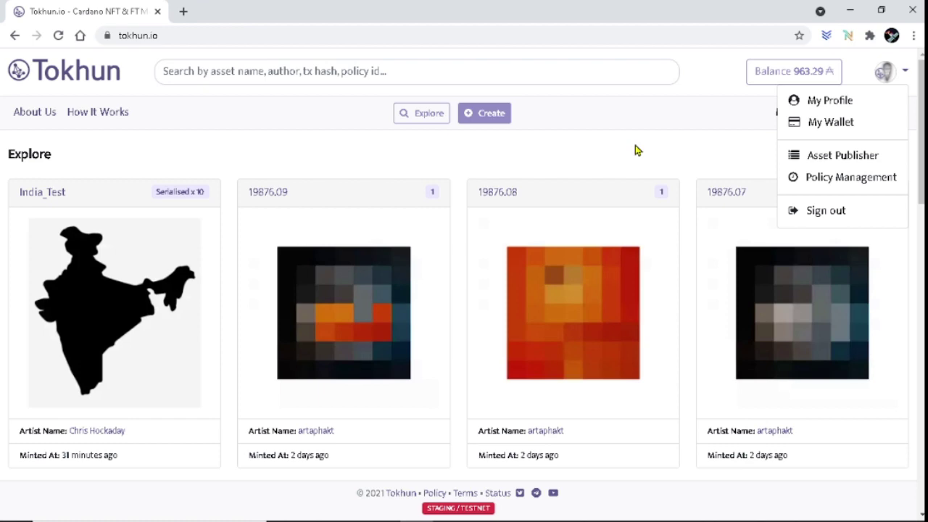
left_click(635, 150)
scroll(607, 242, "down", 5)
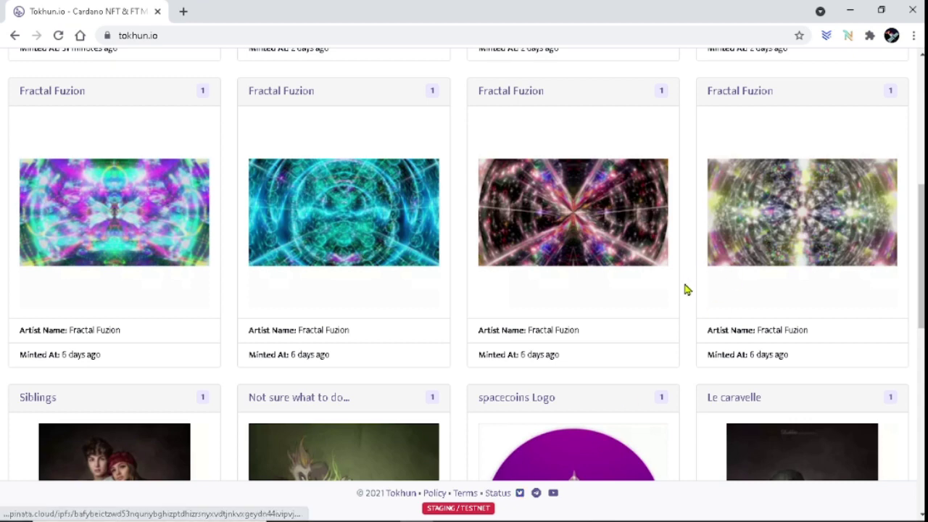
scroll(683, 292, "up", 5)
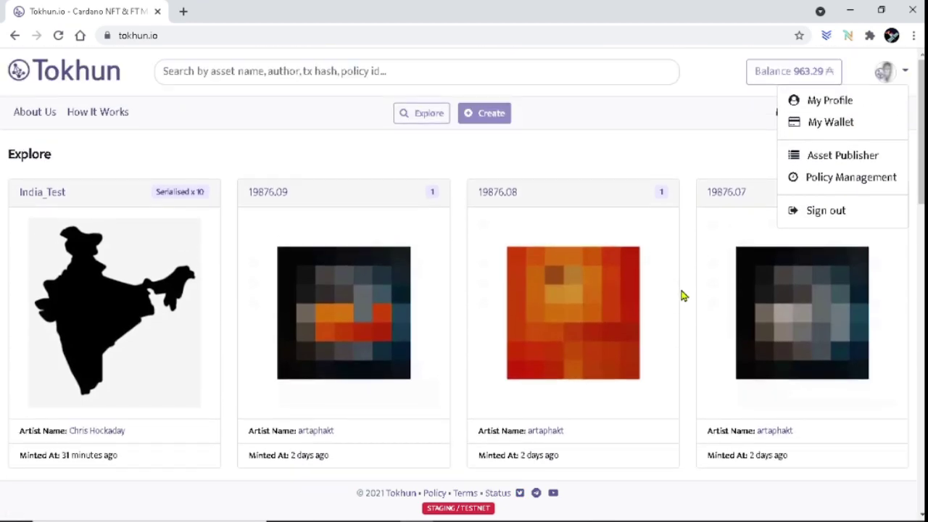